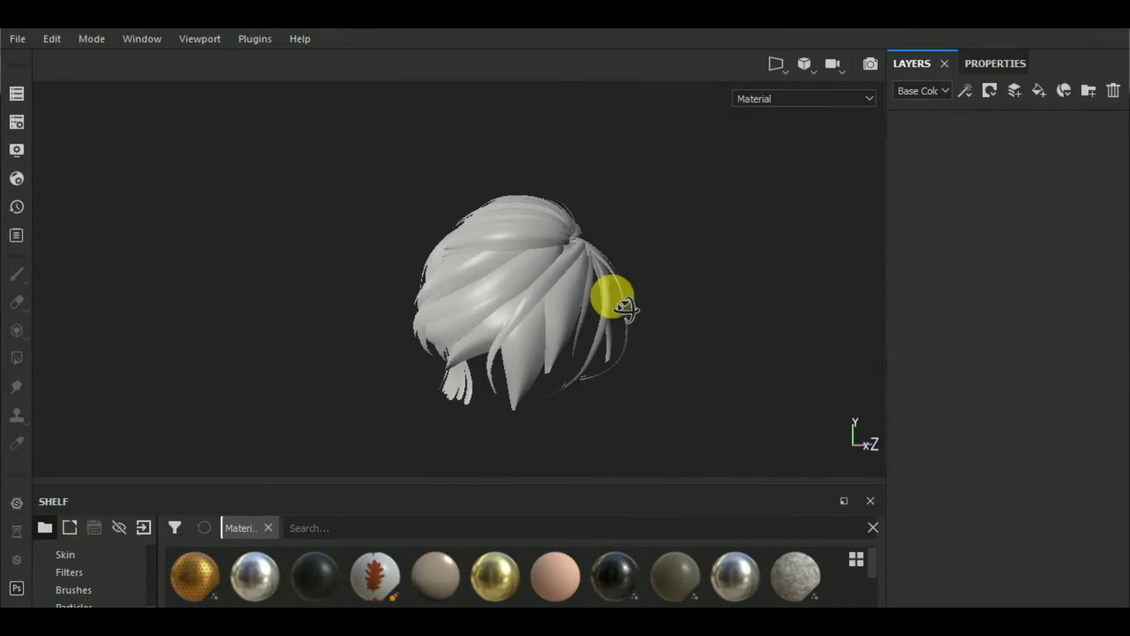
# Add a new fill layer and give its base colour a dark brown tone
pyautogui.keyDown('alt'); pyautogui.moveTo(674, 307); pyautogui.dragTo(669, 304); pyautogui.keyUp('alt')
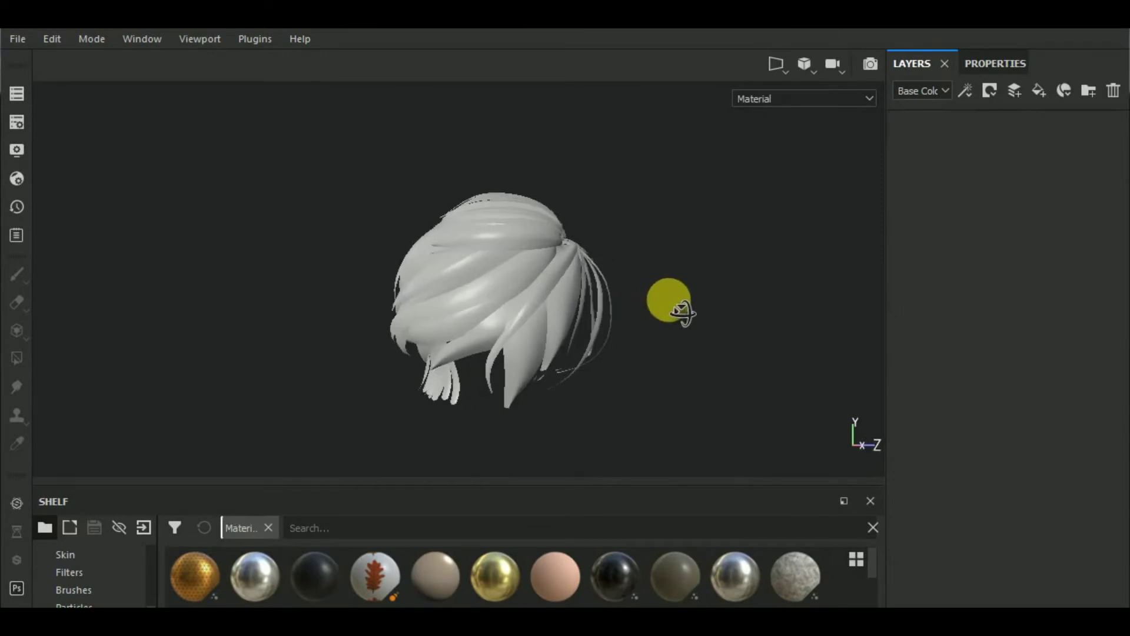
pyautogui.click(1043, 93)
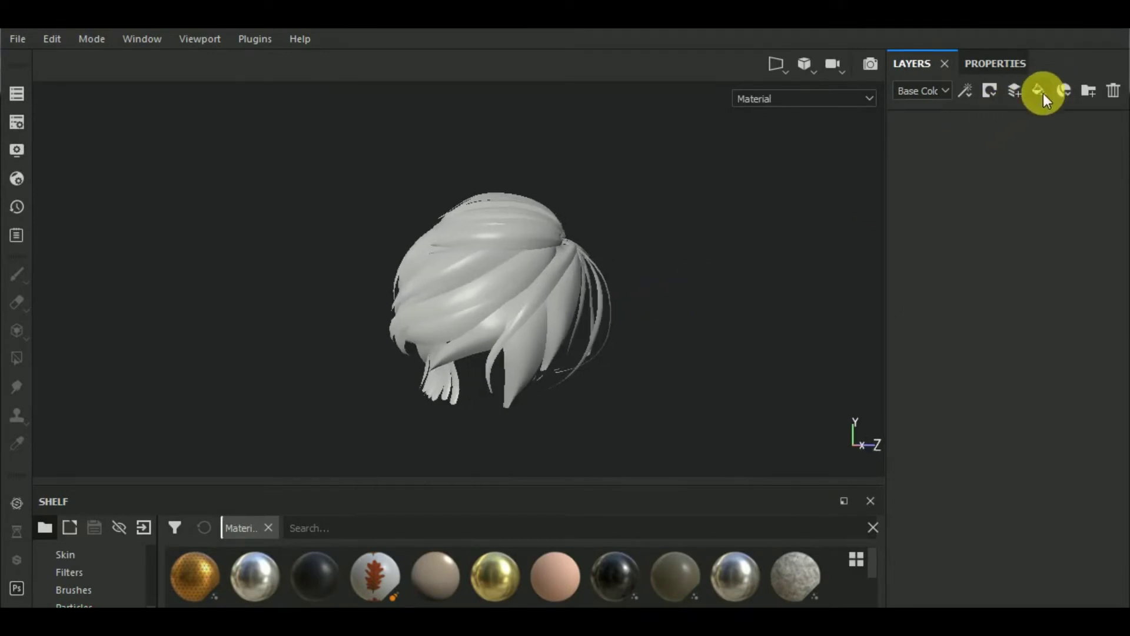
pyautogui.click(999, 65)
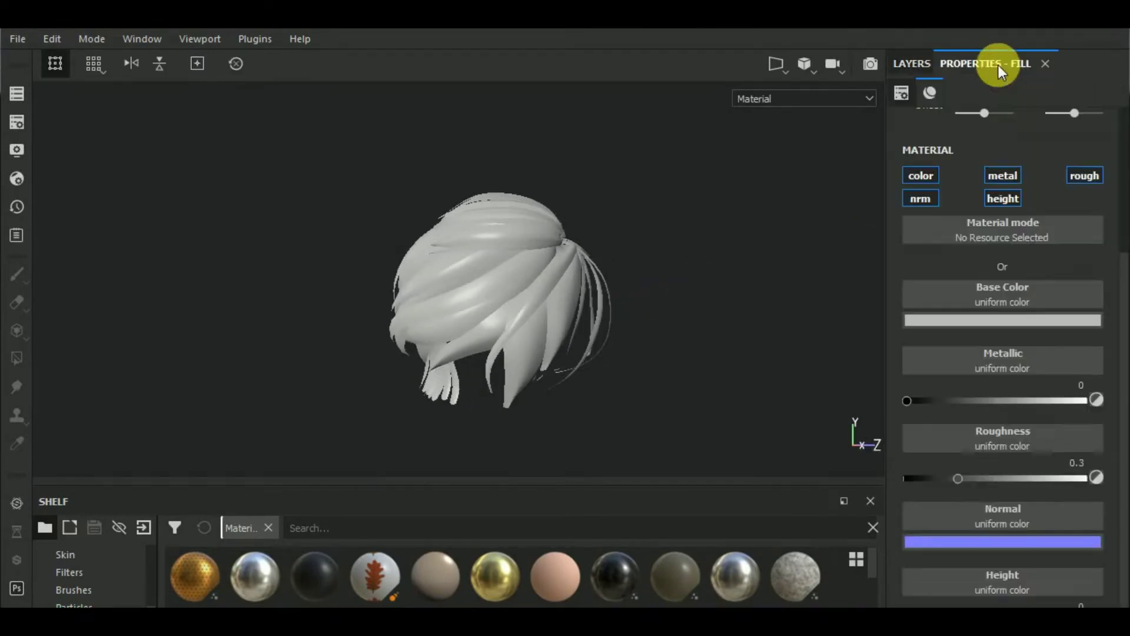
pyautogui.click(1029, 324)
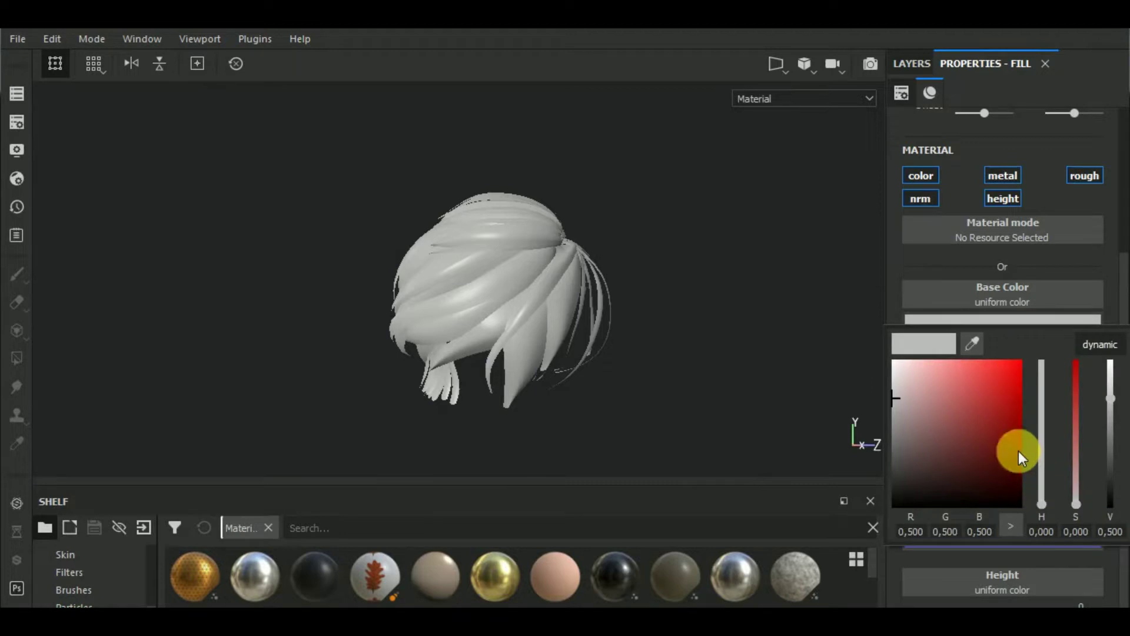
pyautogui.click(1043, 497)
pyautogui.click(950, 457)
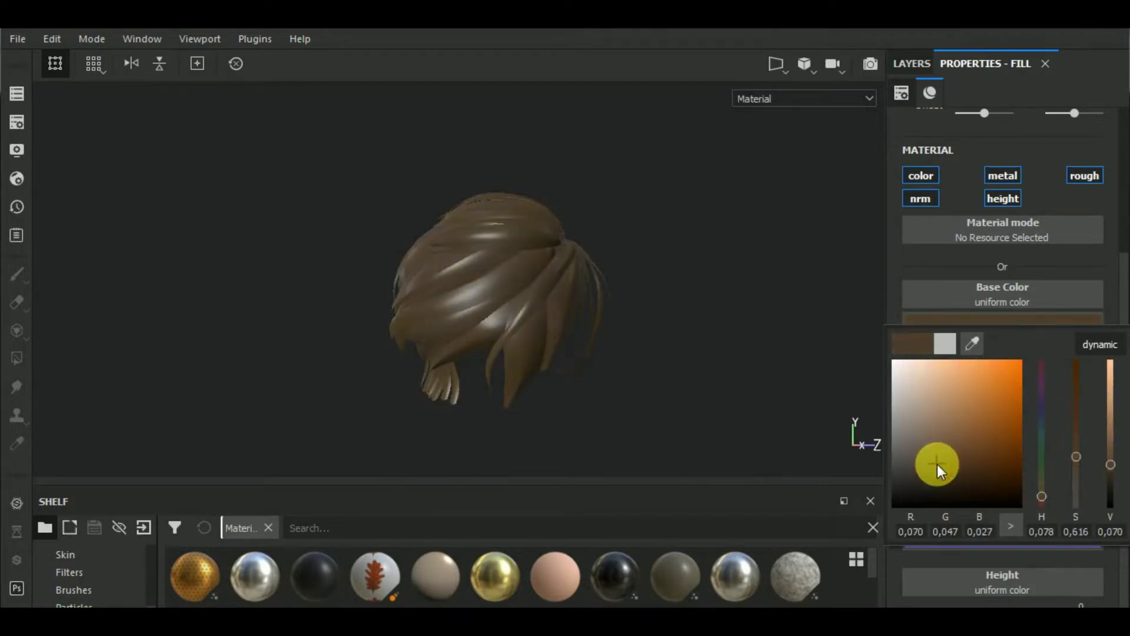
pyautogui.moveTo(937, 463); pyautogui.dragTo(953, 464)
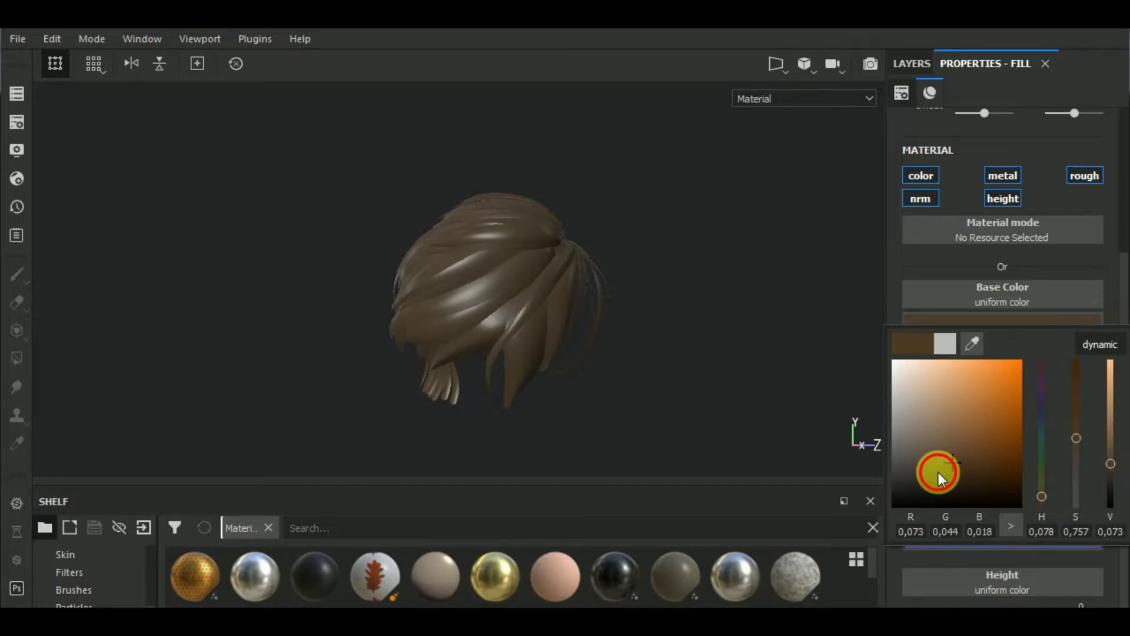
pyautogui.moveTo(940, 477); pyautogui.dragTo(949, 468)
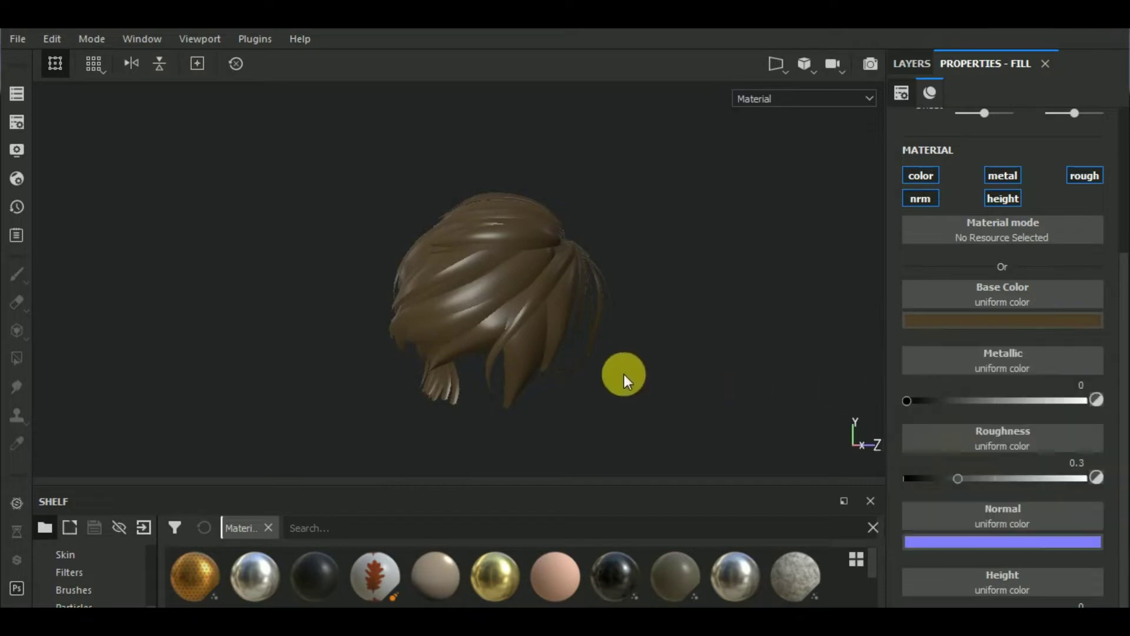
# Inspect the hair and darken the brown base colour slightly
pyautogui.keyDown('alt'); pyautogui.moveTo(624, 374); pyautogui.dragTo(713, 385); pyautogui.keyUp('alt')
pyautogui.scroll(2, 589, 365)
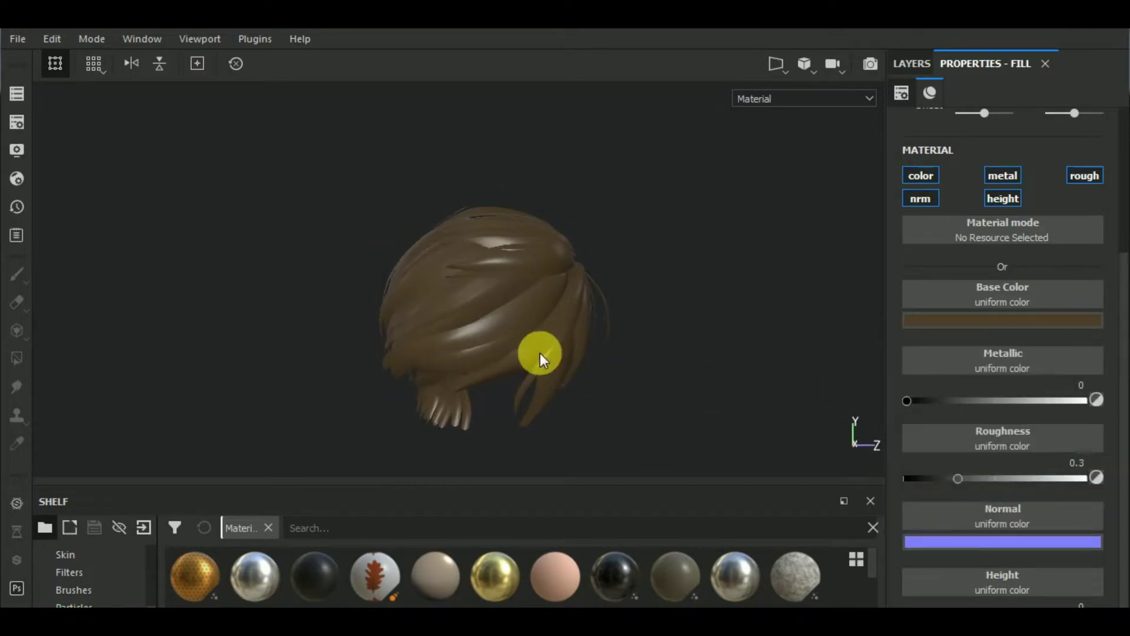
pyautogui.scroll(2, 547, 353)
pyautogui.click(1004, 321)
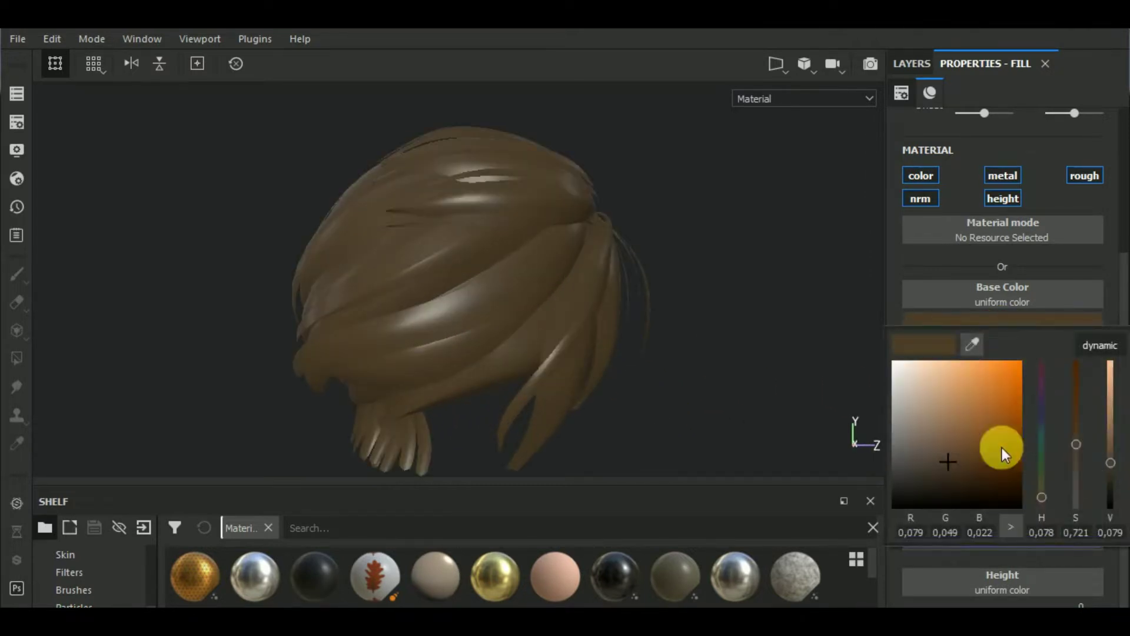
pyautogui.click(1044, 499)
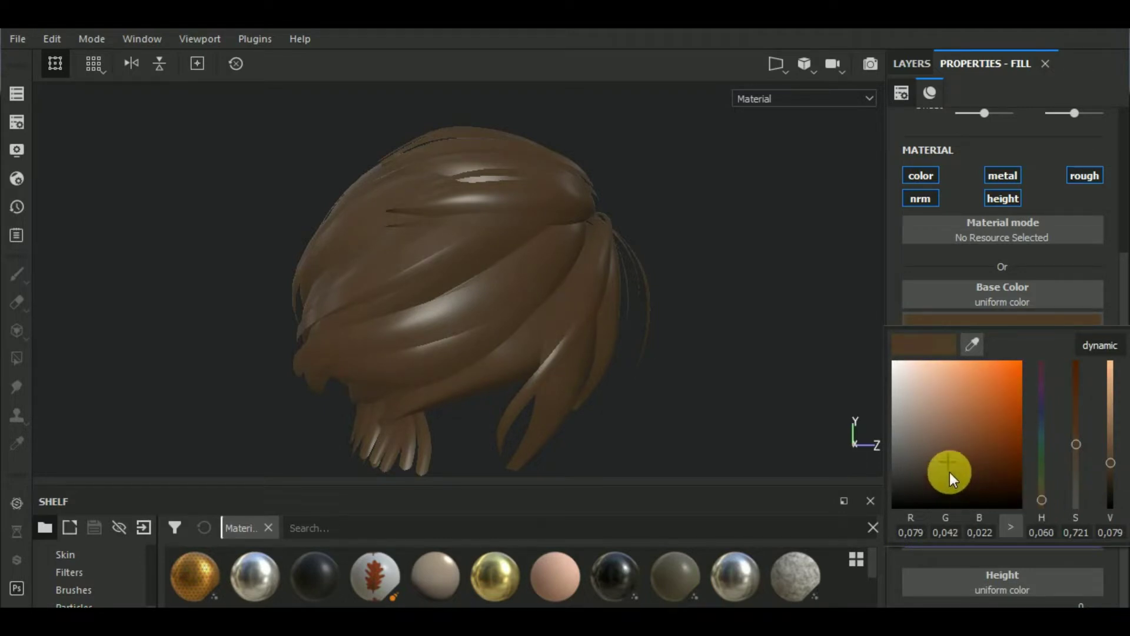
pyautogui.moveTo(950, 473); pyautogui.dragTo(946, 463)
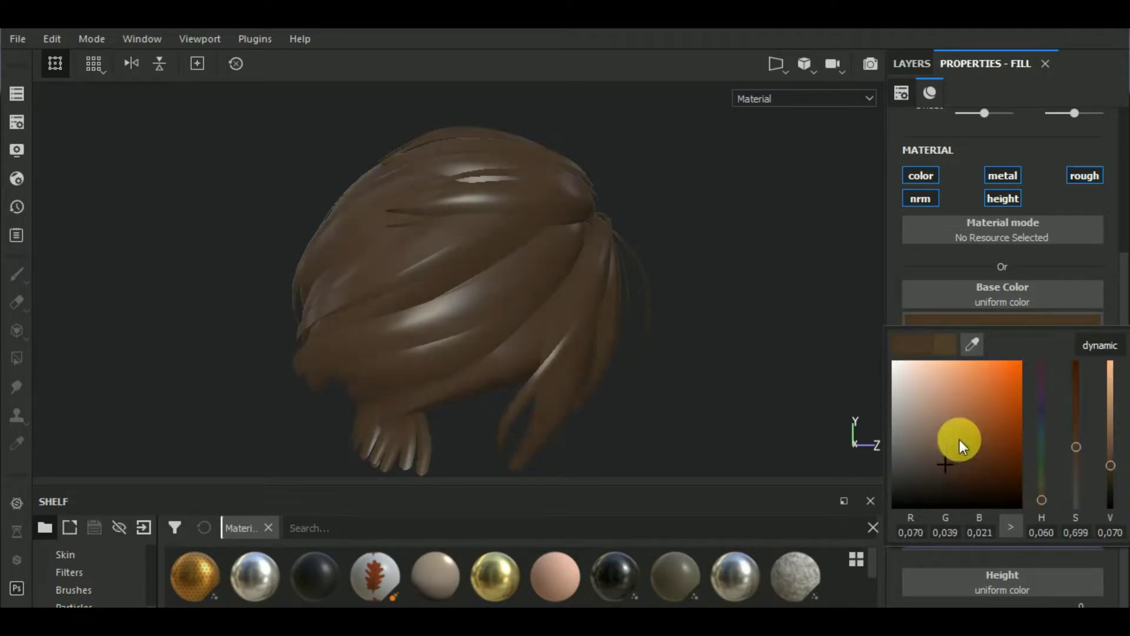
pyautogui.click(939, 264)
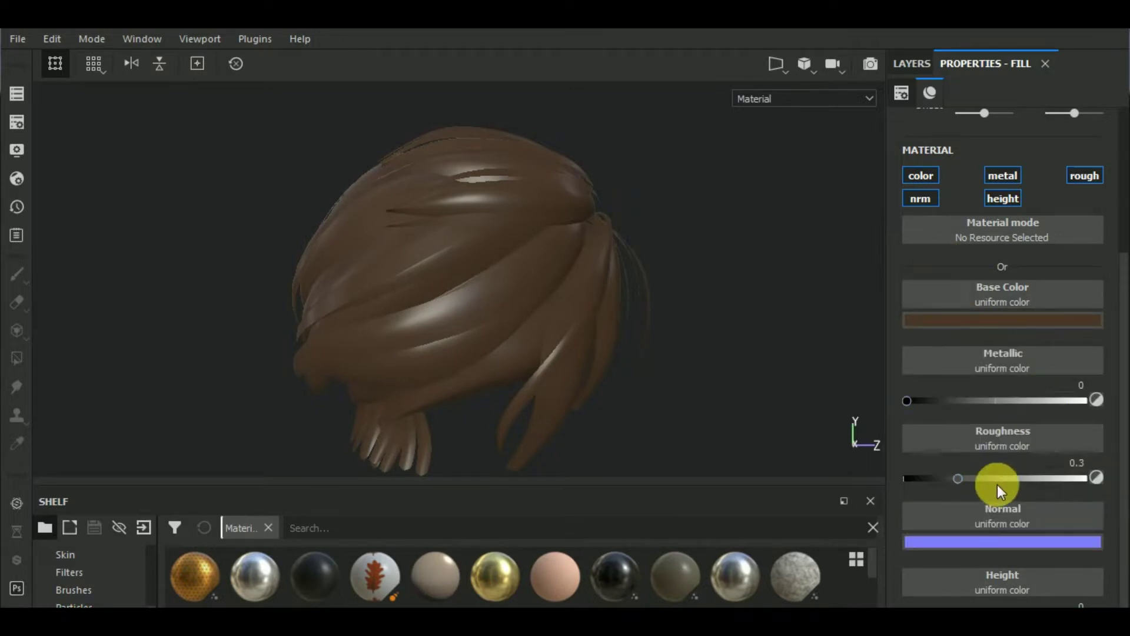
# Set the fill layer's roughness to 0.3913 and metallic to 0.1836
pyautogui.moveTo(990, 481); pyautogui.dragTo(976, 480)
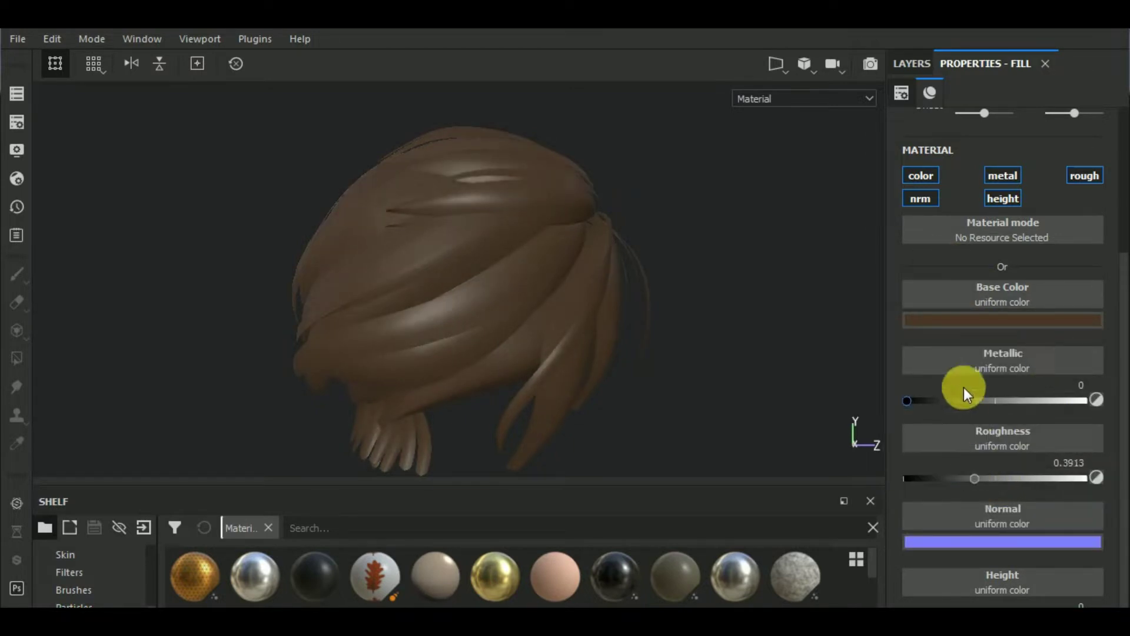
pyautogui.click(939, 400)
pyautogui.moveTo(773, 405)
pyautogui.keyDown('alt'); pyautogui.mouseDown()
pyautogui.moveTo(701, 345)
pyautogui.moveTo(750, 353)
pyautogui.moveTo(739, 345)
pyautogui.mouseUp(); pyautogui.keyUp('alt')
pyautogui.click(911, 64)
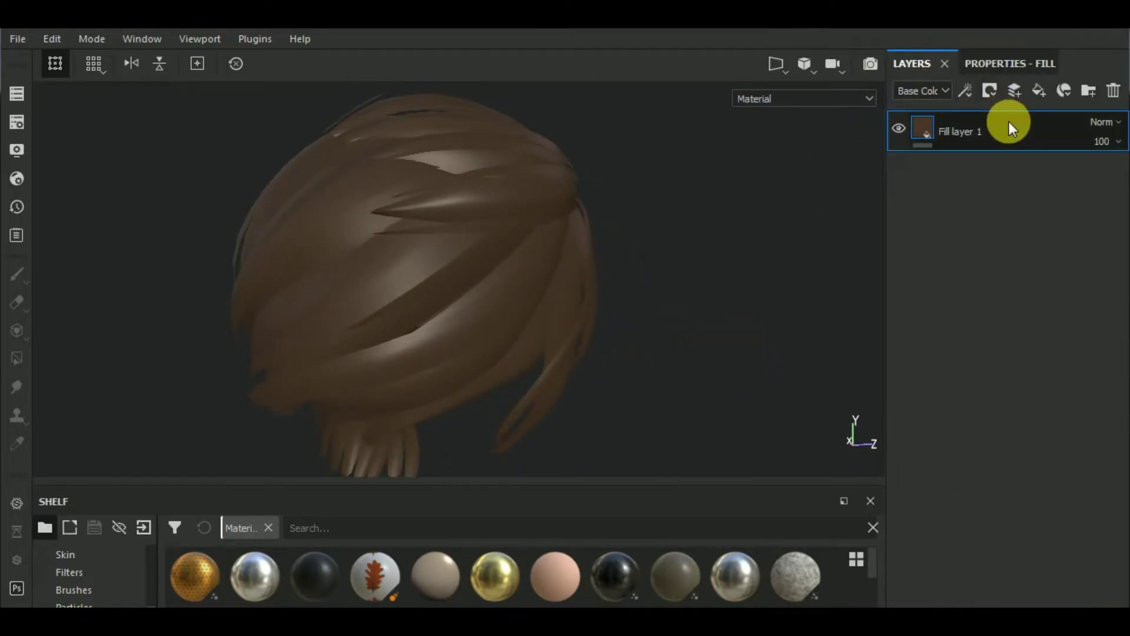
# Duplicate Fill layer 1 and give the copy a black mask
pyautogui.rightClick(995, 127)
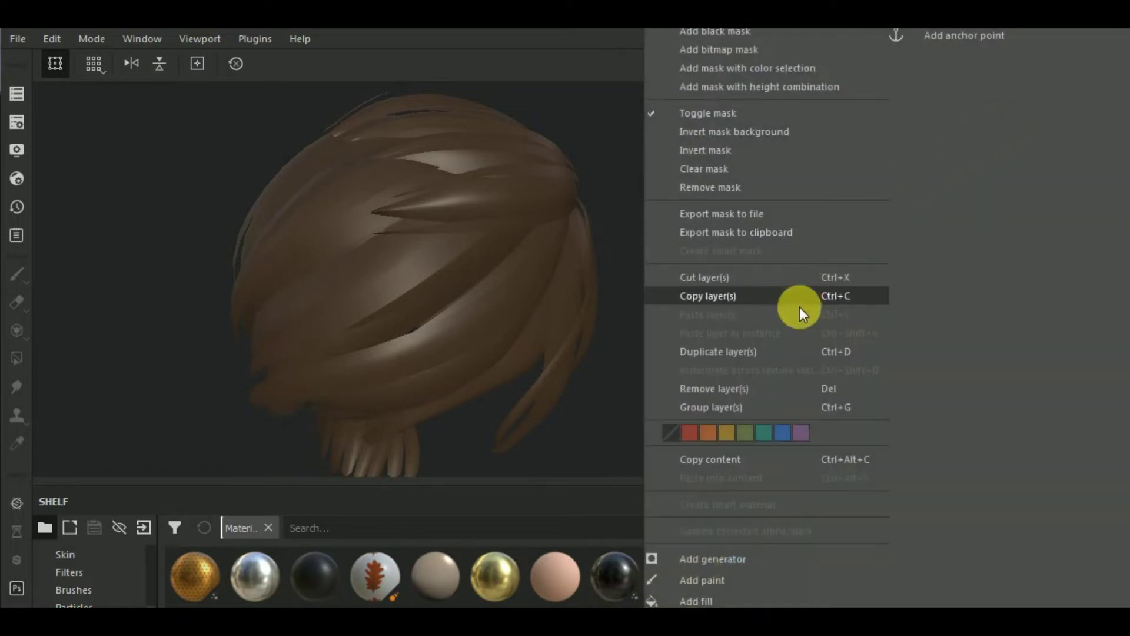
pyautogui.click(771, 351)
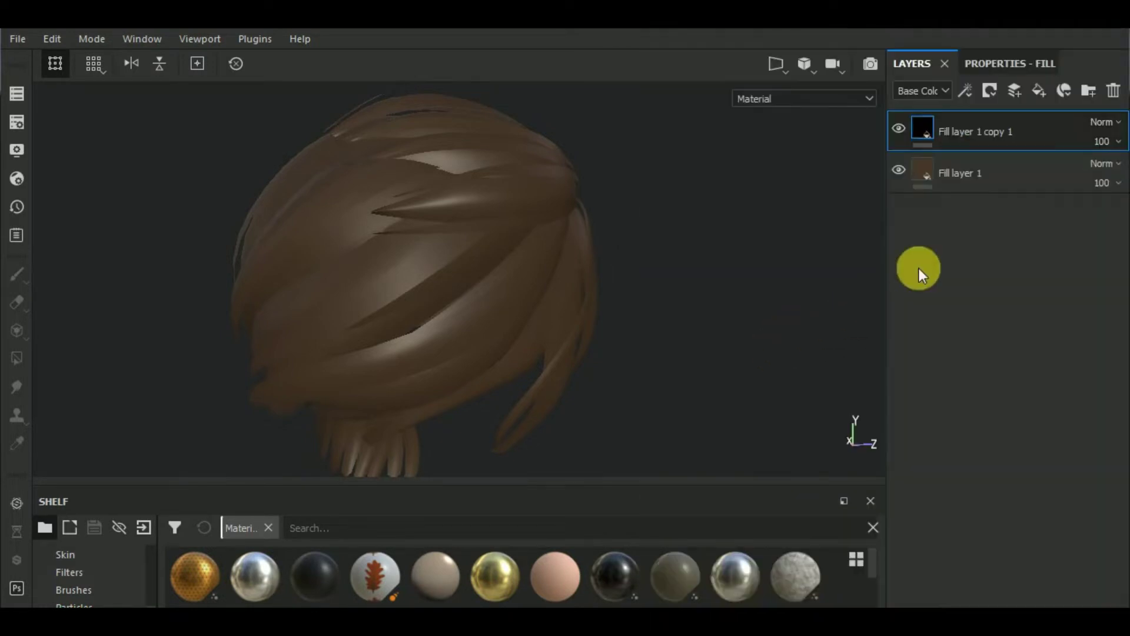
pyautogui.click(989, 91)
pyautogui.click(1003, 131)
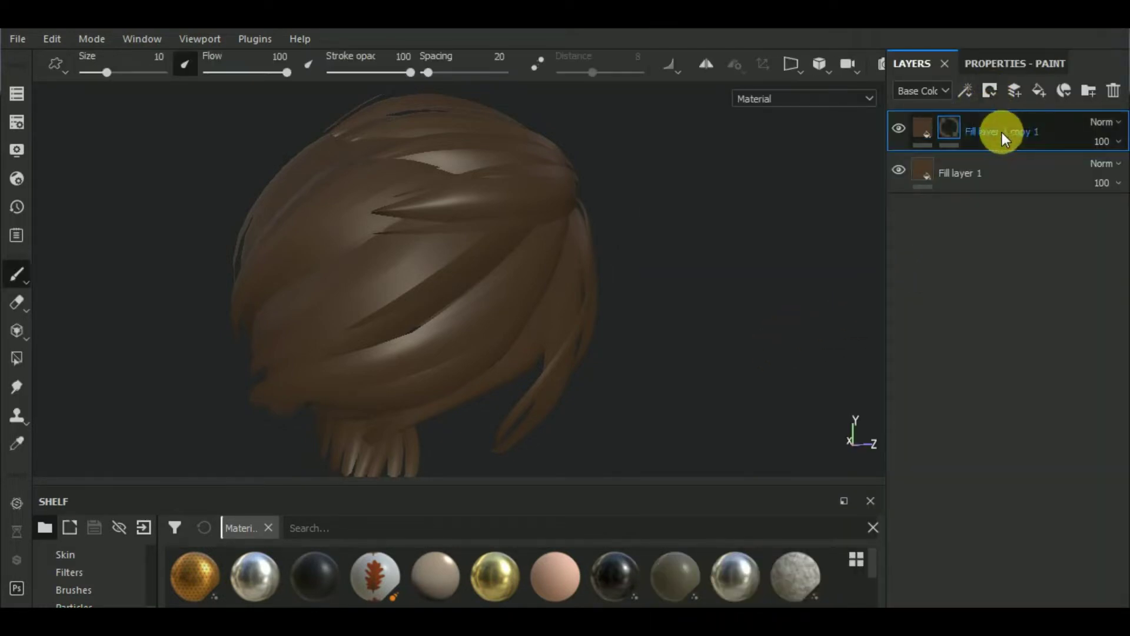
# Make the copy's base colour a slightly lighter brown
pyautogui.click(931, 134)
pyautogui.click(1001, 64)
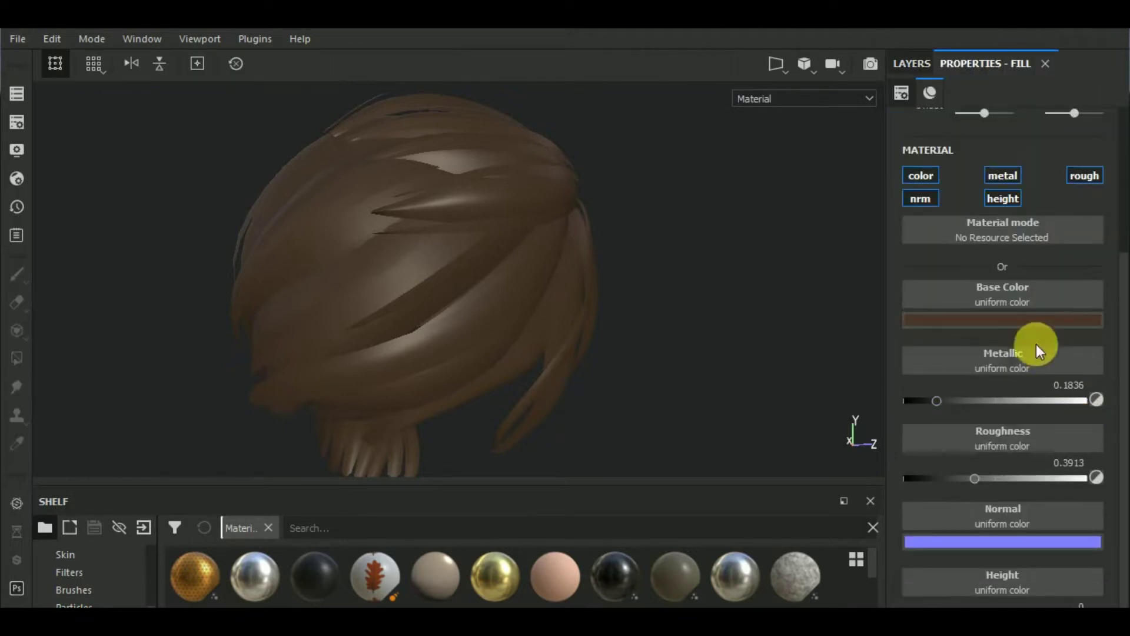
pyautogui.click(1031, 324)
pyautogui.click(942, 451)
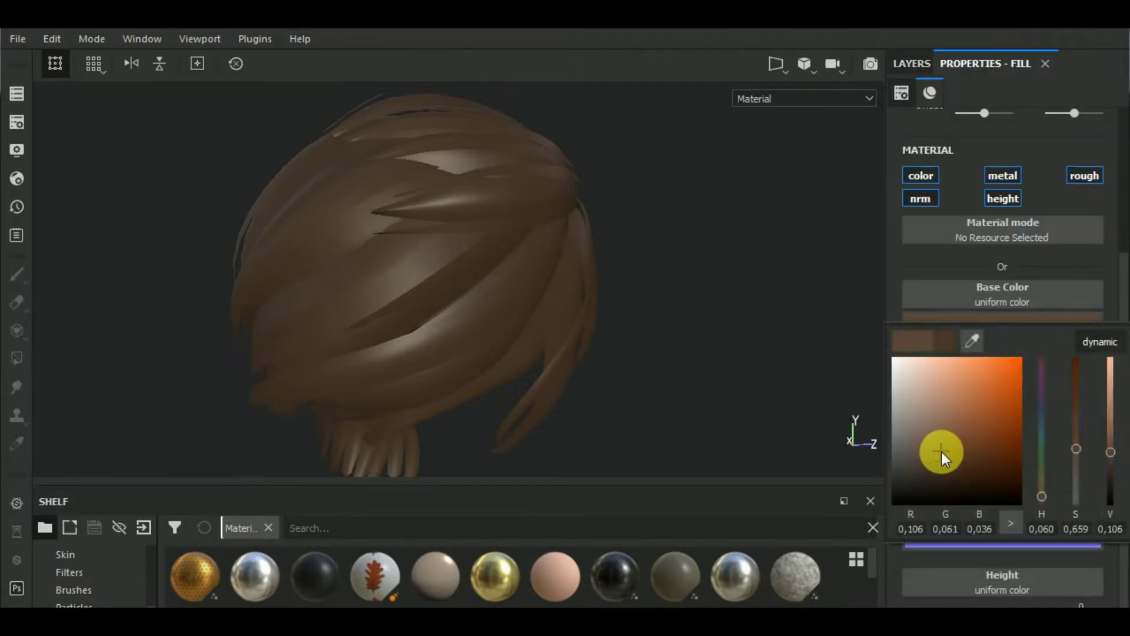
pyautogui.click(912, 63)
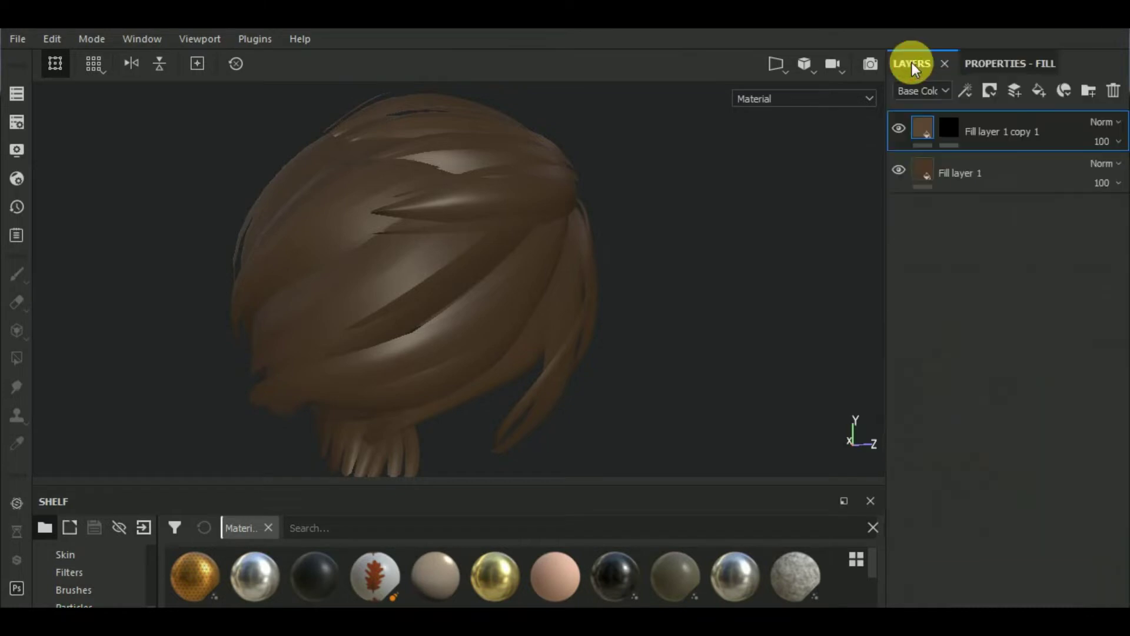
# Add a fill effect at grayscale 0.5 to the copy's mask
pyautogui.click(949, 131)
pyautogui.click(969, 92)
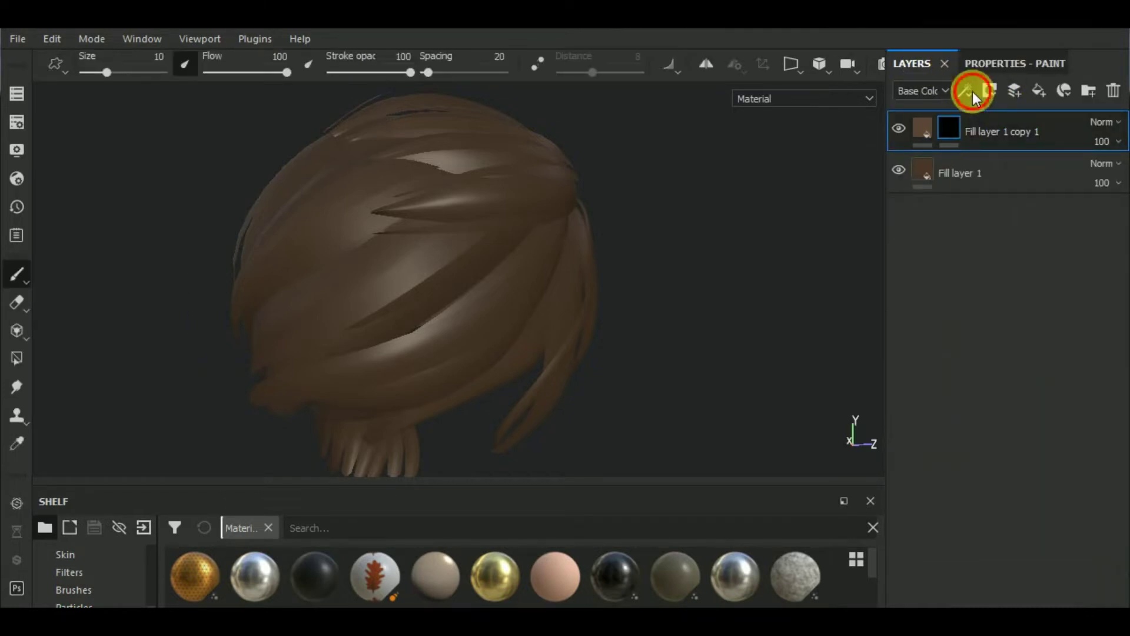
pyautogui.click(1013, 158)
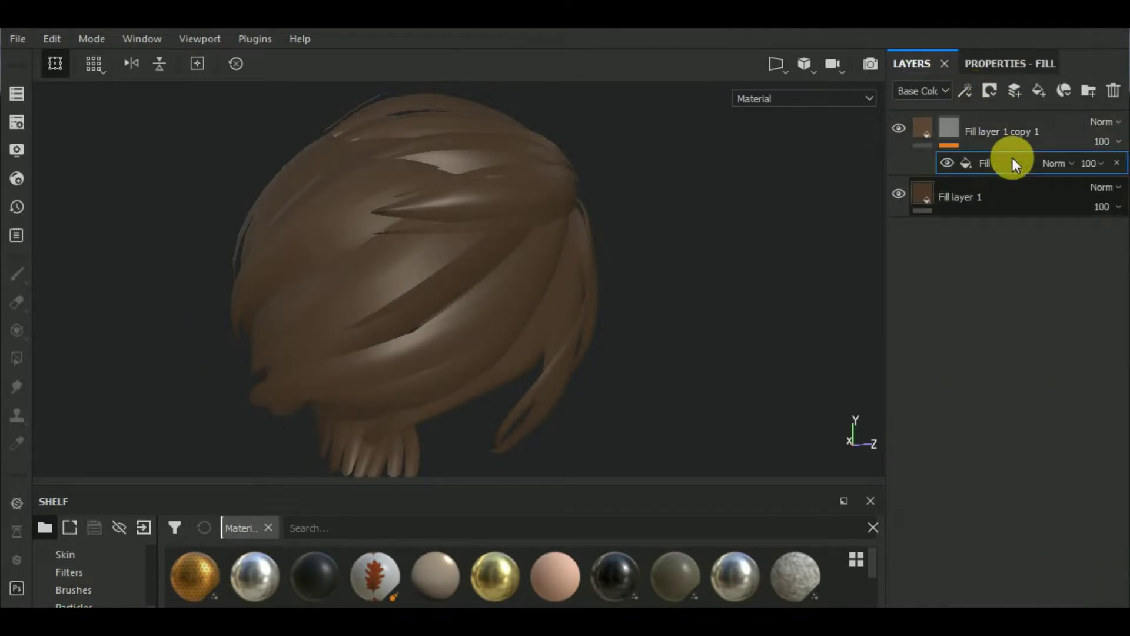
pyautogui.click(1004, 66)
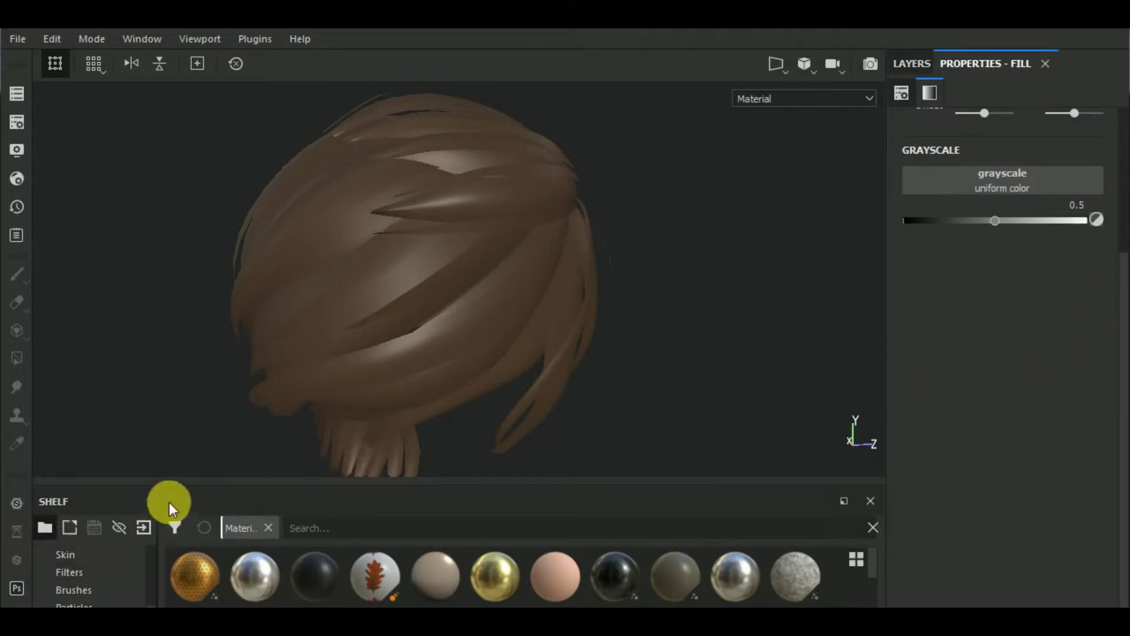
# Search the procedurals for 'fur' and drop Fur 1 into the mask fill's Grayscale slot
pyautogui.moveTo(179, 486); pyautogui.dragTo(205, 387)
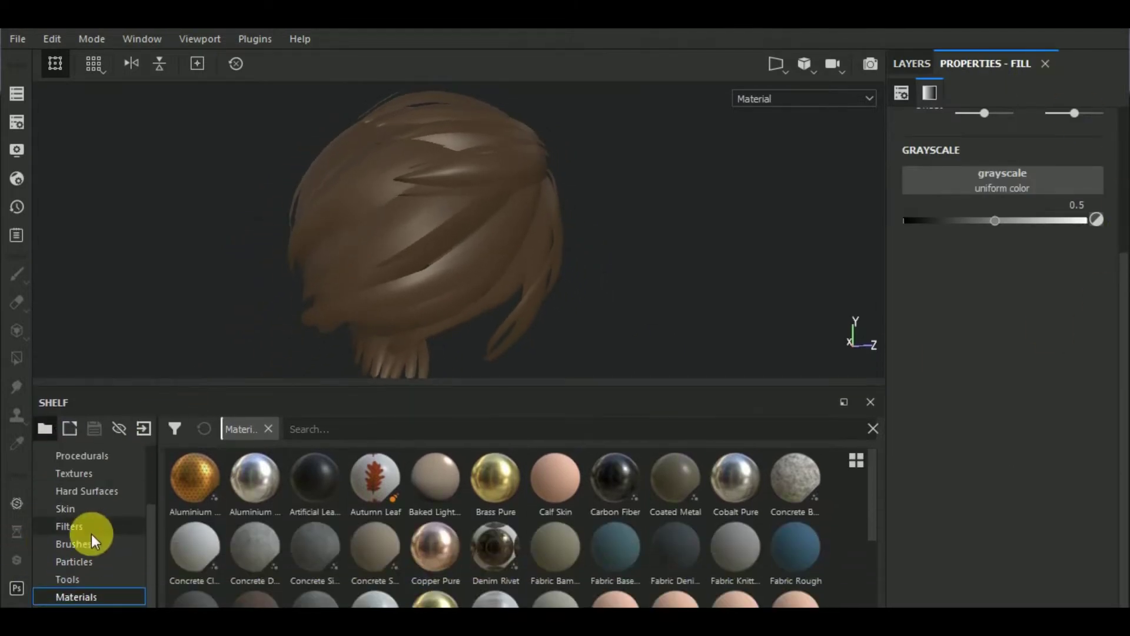
pyautogui.click(92, 533)
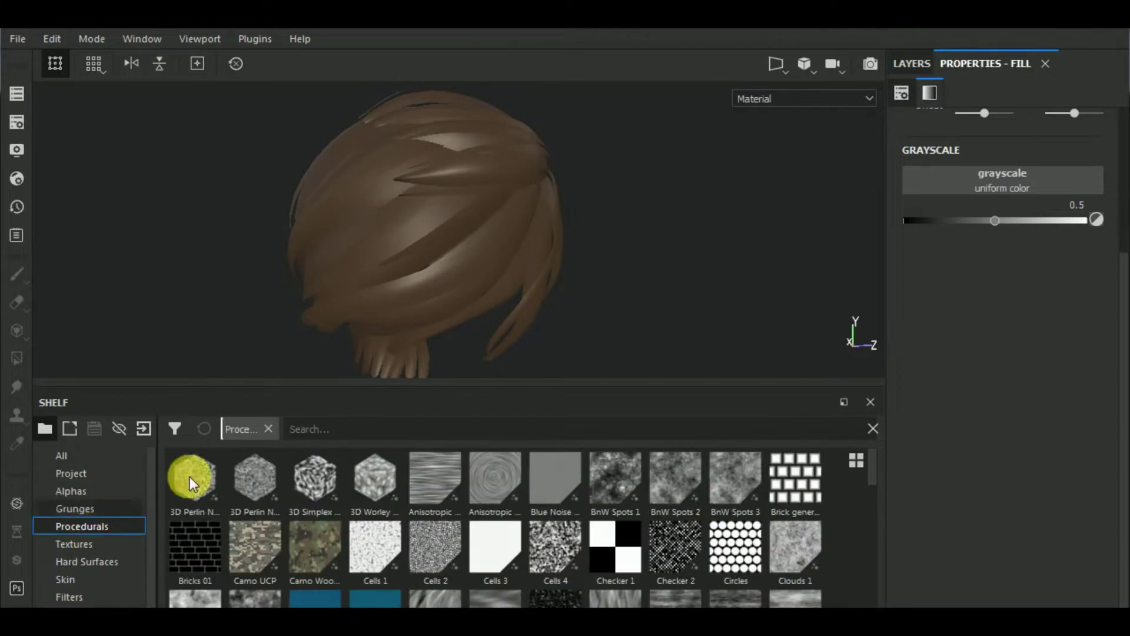
pyautogui.click(318, 434)
pyautogui.write('fur')
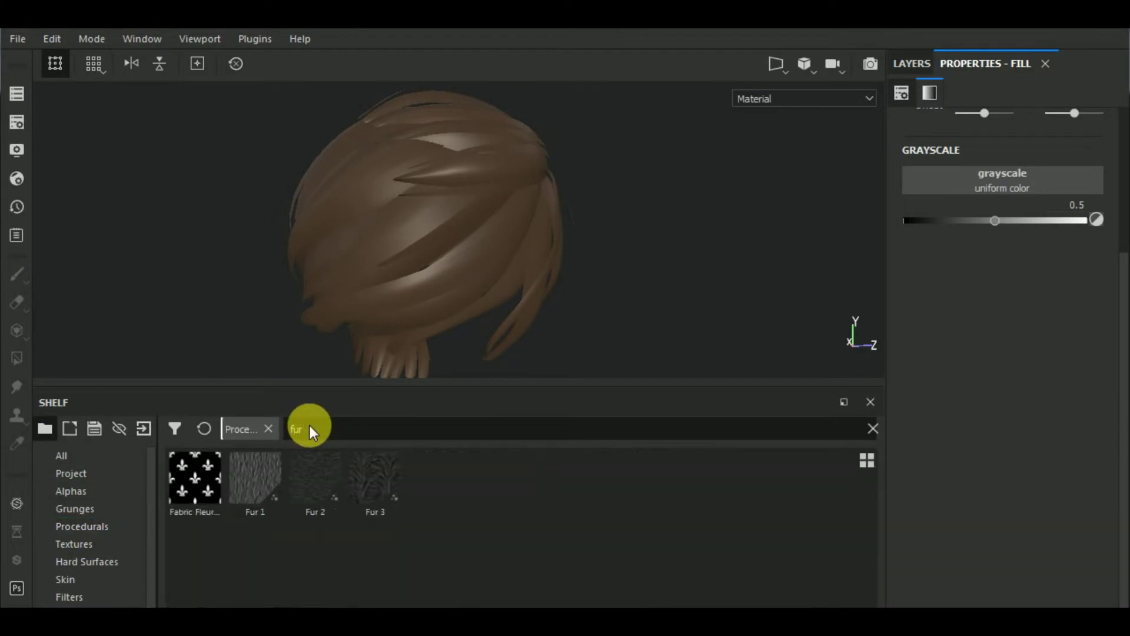
pyautogui.moveTo(256, 474); pyautogui.dragTo(975, 165)
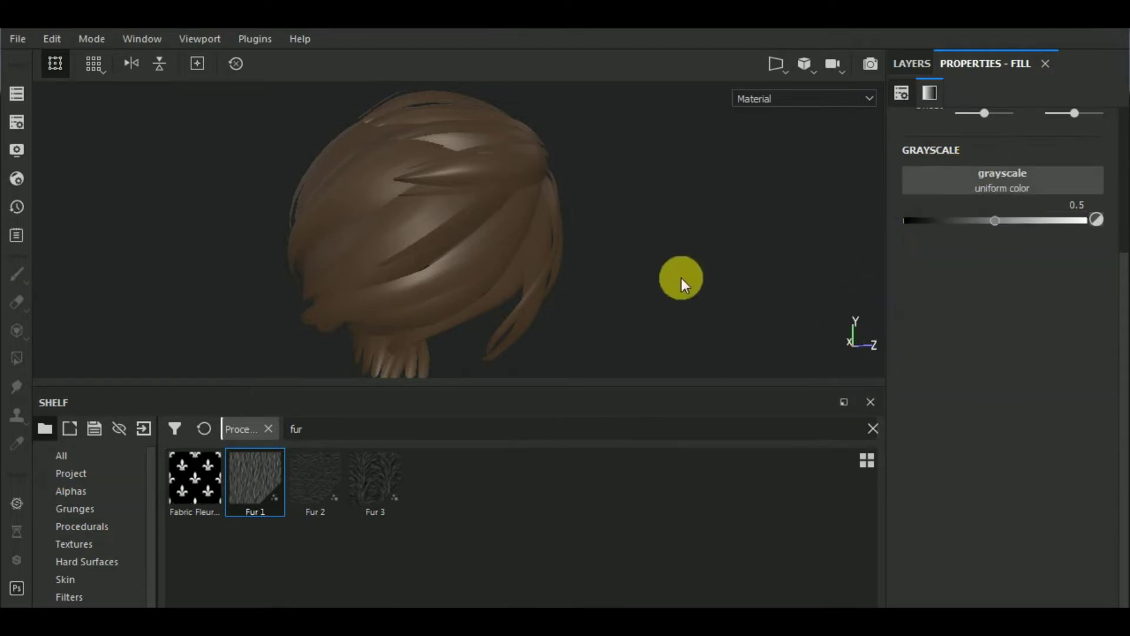
pyautogui.scroll(5, 992, 314)
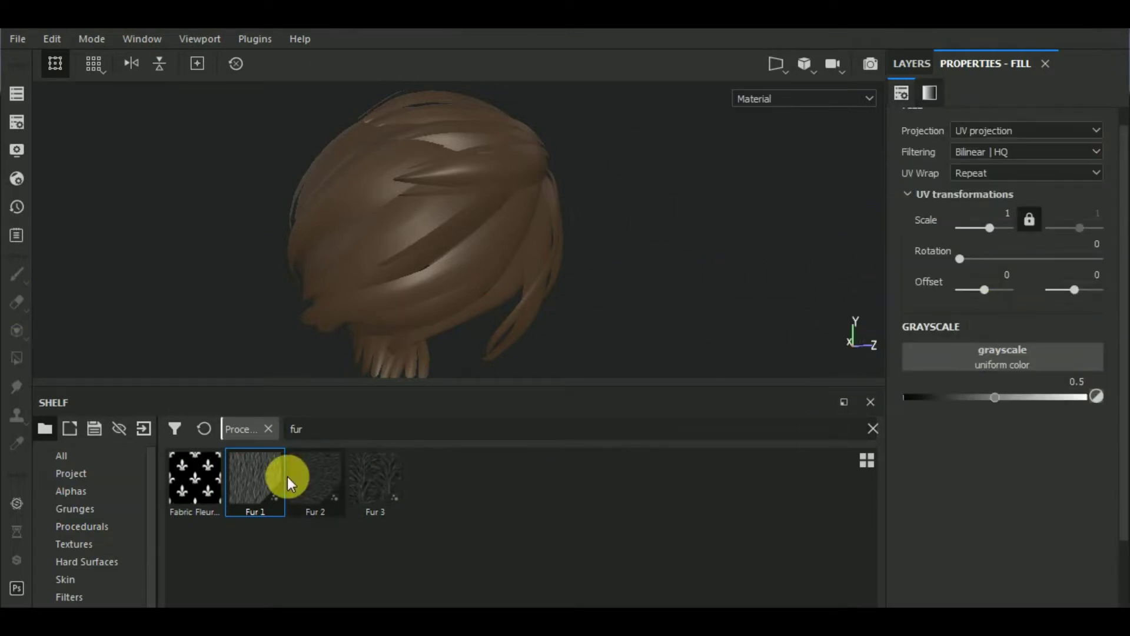
pyautogui.moveTo(276, 480)
pyautogui.mouseDown()
pyautogui.moveTo(1056, 395)
pyautogui.moveTo(1011, 361)
pyautogui.mouseUp()
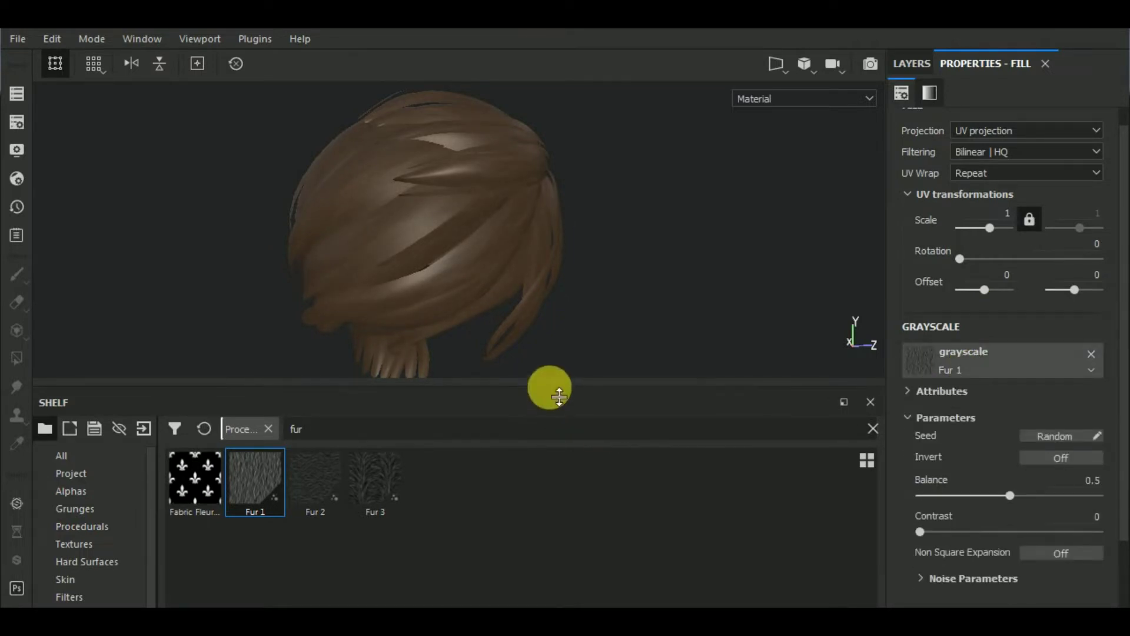
pyautogui.moveTo(559, 396); pyautogui.dragTo(565, 534)
pyautogui.moveTo(526, 362)
pyautogui.keyDown('alt'); pyautogui.mouseDown()
pyautogui.moveTo(611, 403)
pyautogui.moveTo(598, 385)
pyautogui.mouseUp(); pyautogui.keyUp('alt')
# Replace the mask pattern with Fur 3 and reduce its UV scale for finer streaks
pyautogui.scroll(-2, 592, 399)
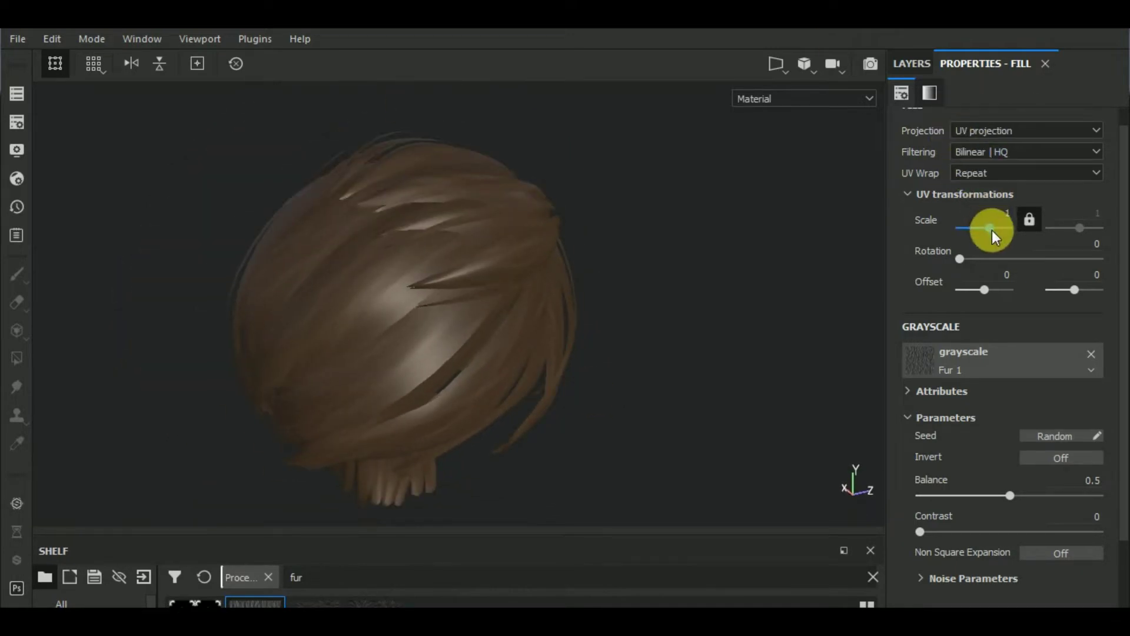
pyautogui.moveTo(992, 231); pyautogui.dragTo(992, 226)
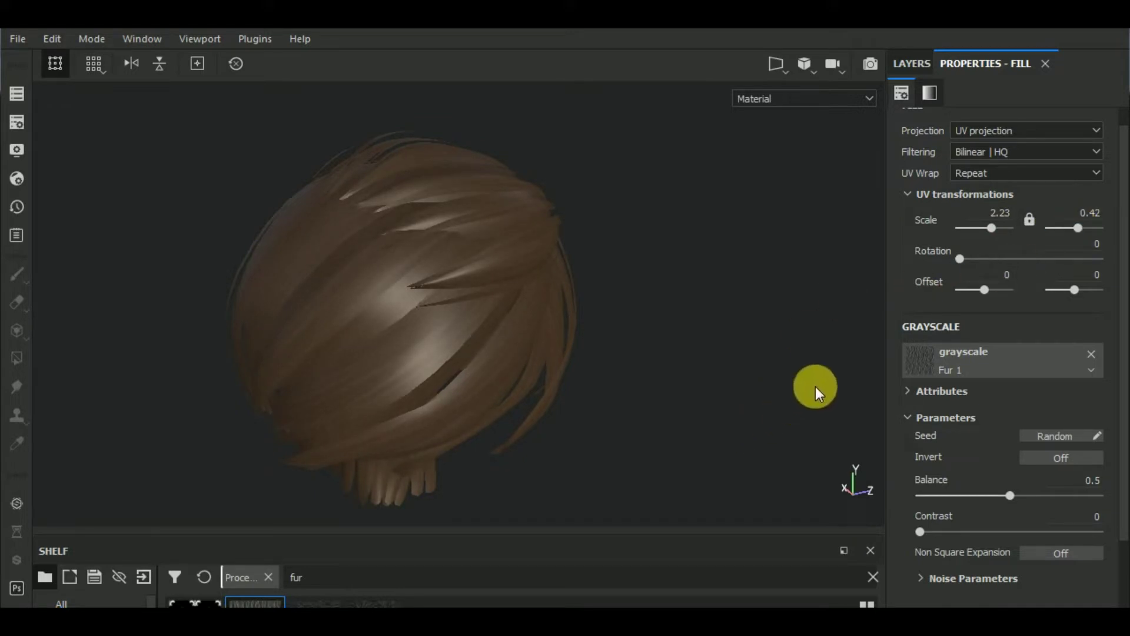
pyautogui.moveTo(371, 604)
pyautogui.mouseDown()
pyautogui.moveTo(810, 482)
pyautogui.moveTo(1028, 382)
pyautogui.mouseUp()
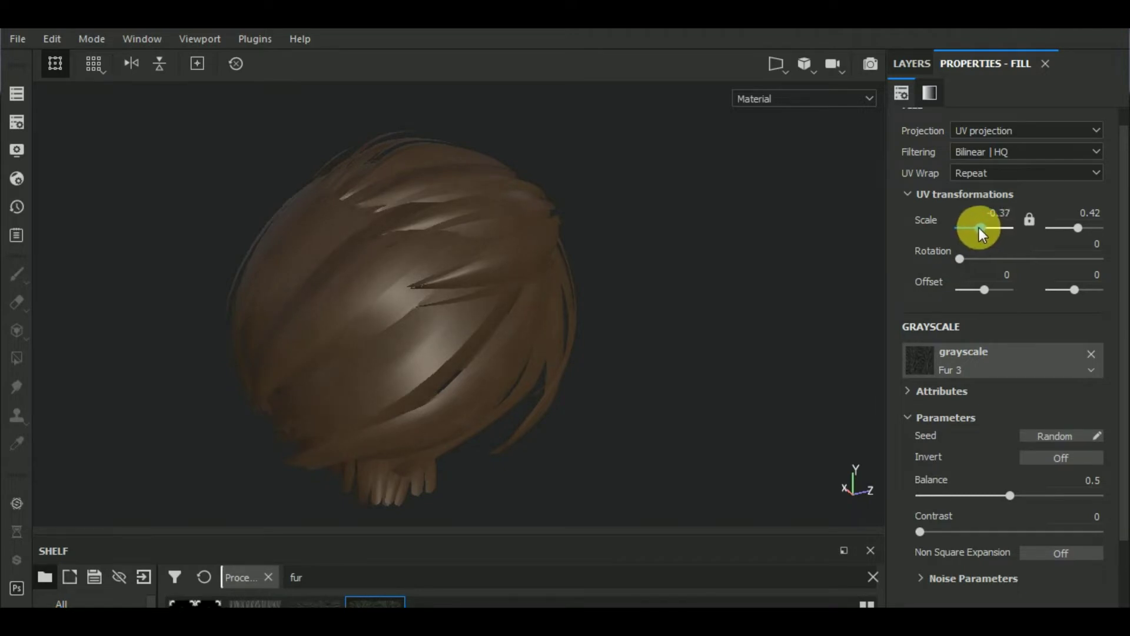
pyautogui.moveTo(970, 227); pyautogui.dragTo(966, 225)
# Lighten the copied fill layer's brown base colour
pyautogui.click(921, 65)
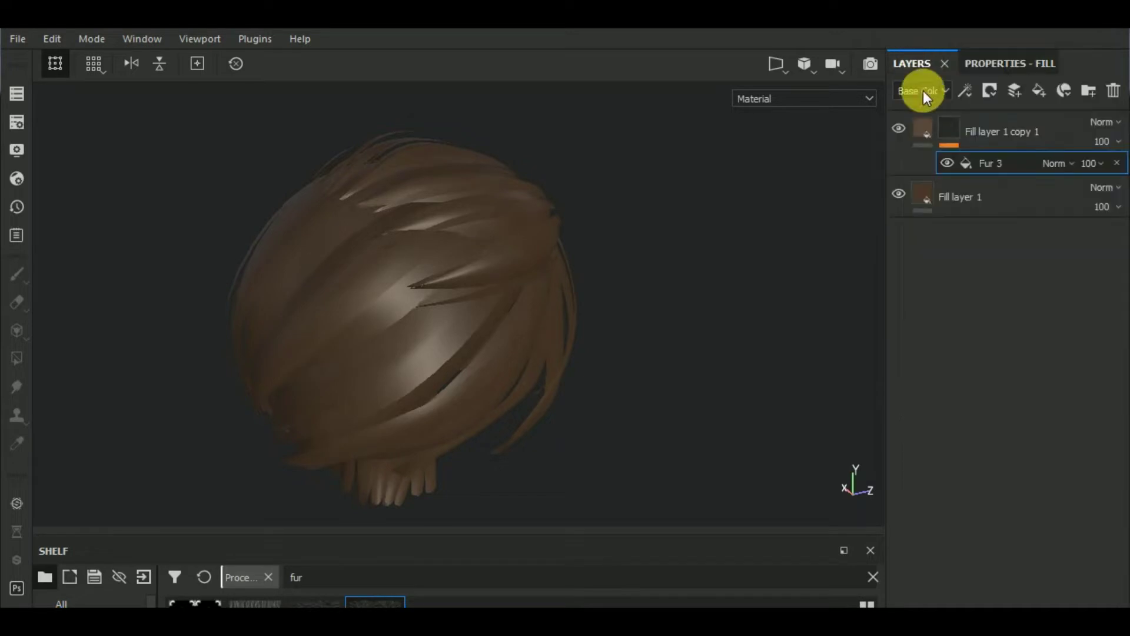
pyautogui.click(1010, 59)
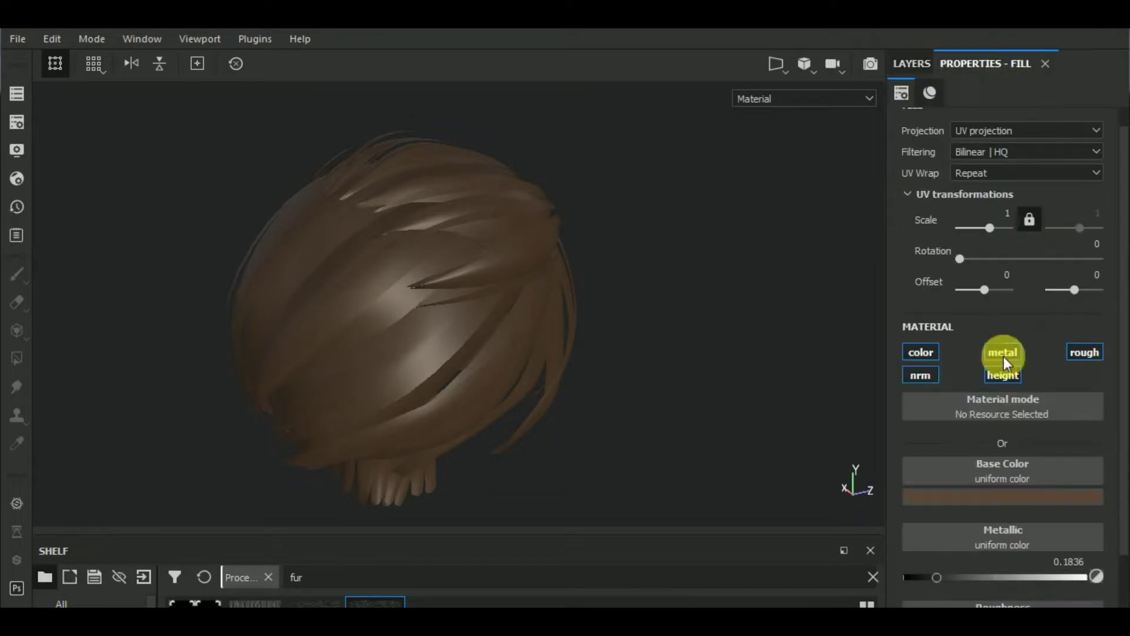
pyautogui.click(983, 487)
pyautogui.moveTo(930, 387); pyautogui.dragTo(935, 388)
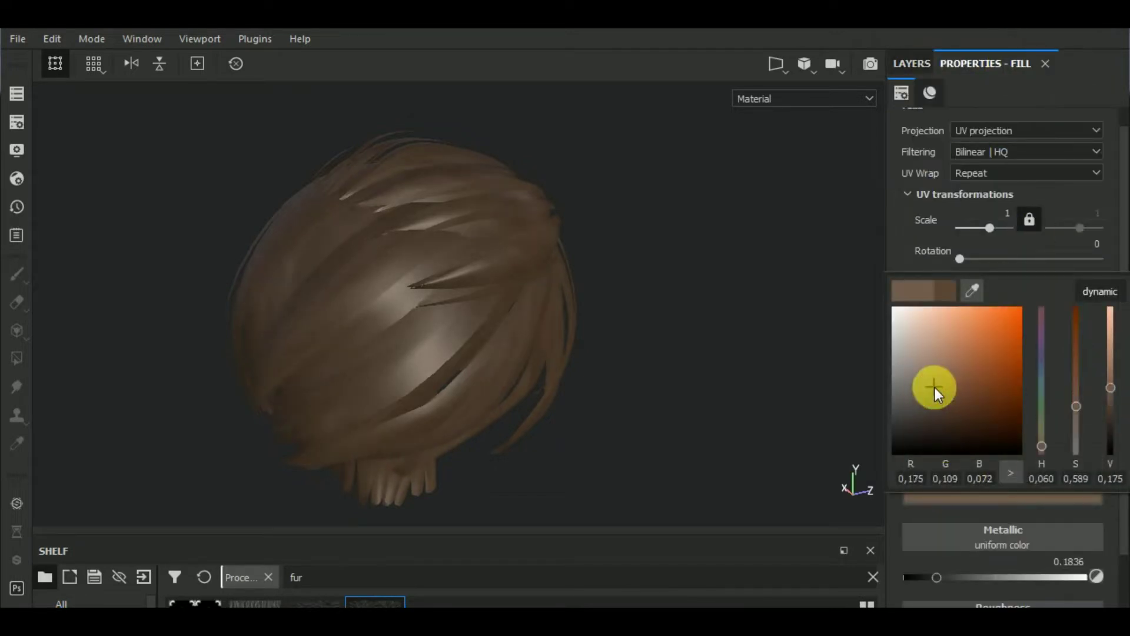
pyautogui.click(912, 60)
# Stretch the Fur 3 mask pattern's UV scale to 0.05 by 21.95
pyautogui.click(946, 124)
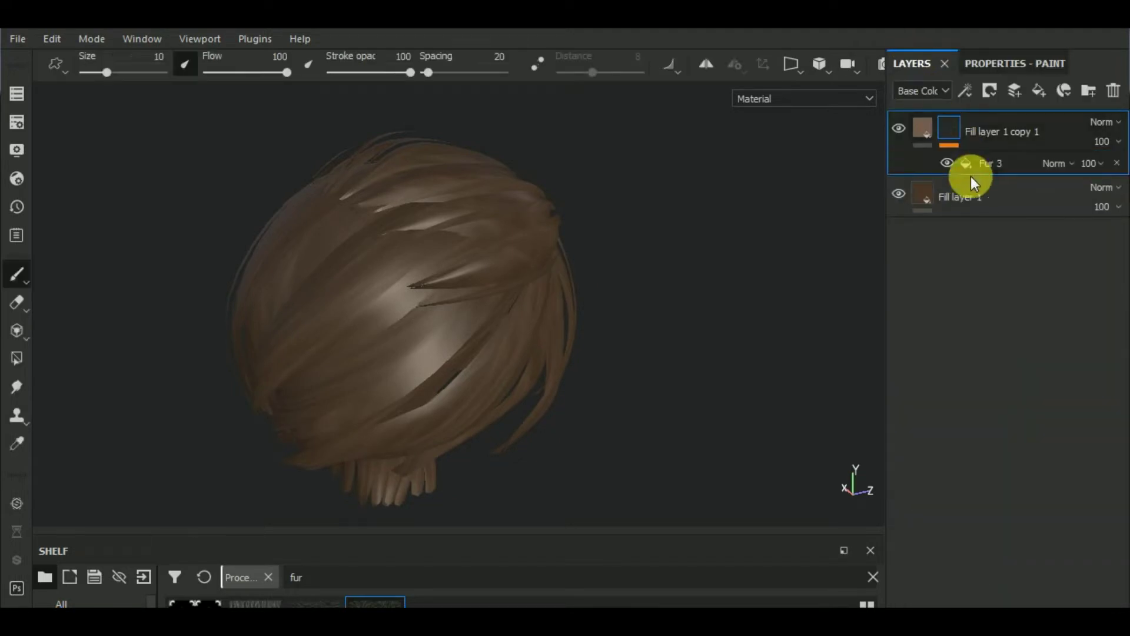
pyautogui.click(998, 165)
pyautogui.moveTo(664, 353)
pyautogui.keyDown('alt'); pyautogui.mouseDown()
pyautogui.moveTo(764, 379)
pyautogui.moveTo(733, 366)
pyautogui.mouseUp(); pyautogui.keyUp('alt')
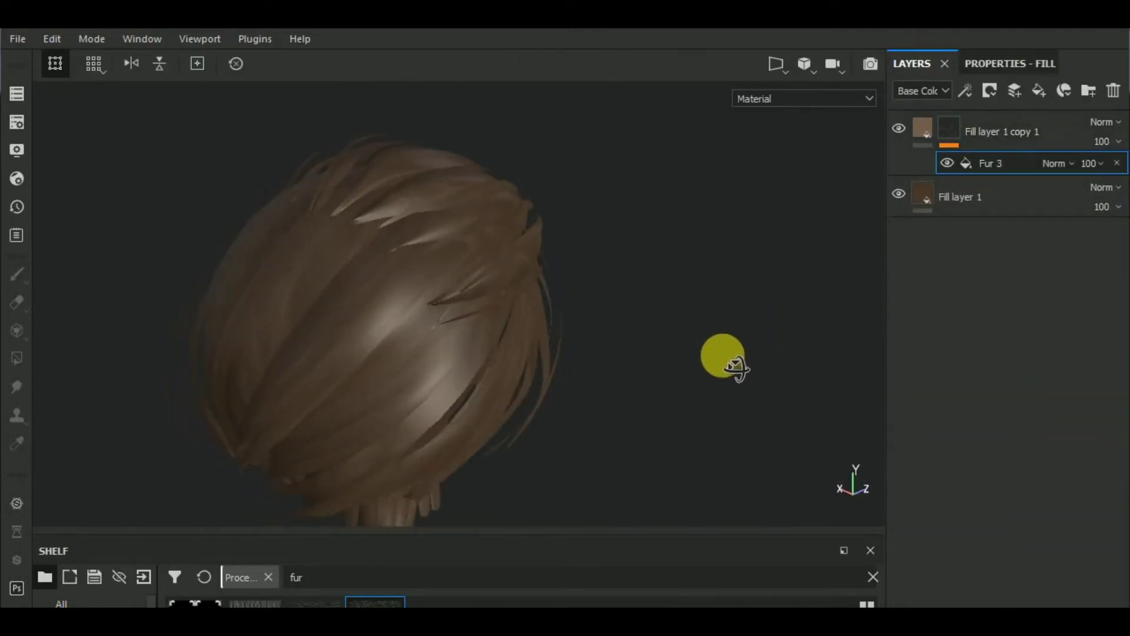
pyautogui.click(1015, 60)
pyautogui.moveTo(1082, 228); pyautogui.dragTo(1082, 224)
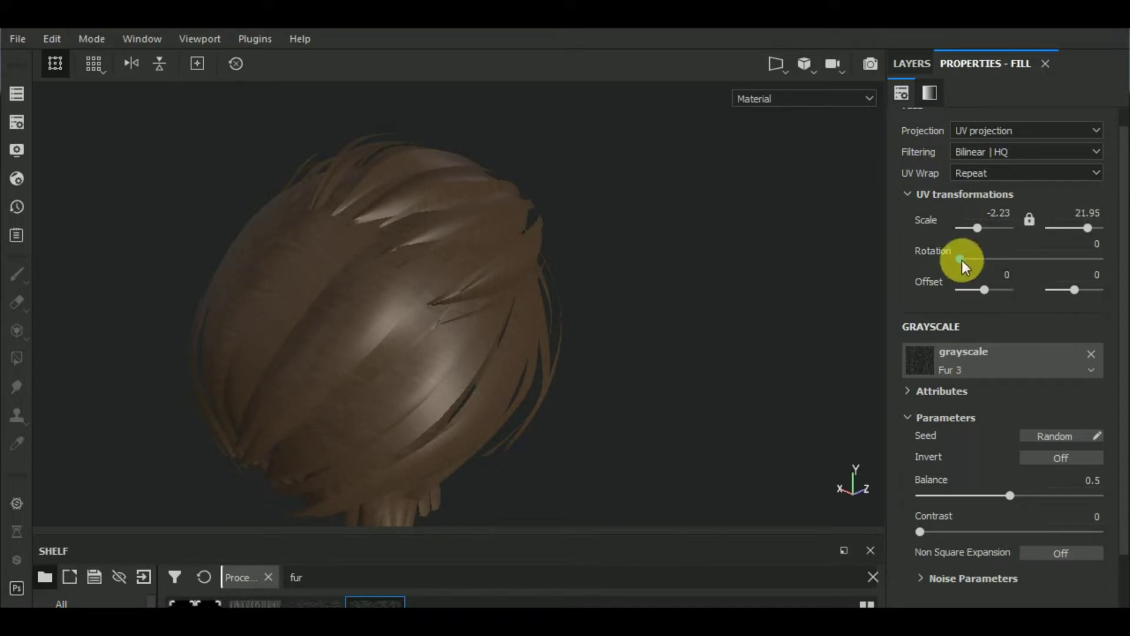
# Rotate the Fur 3 pattern to 92.31 and adjust its offset along the hair
pyautogui.moveTo(962, 260)
pyautogui.mouseDown()
pyautogui.moveTo(1037, 251)
pyautogui.moveTo(996, 252)
pyautogui.mouseUp()
pyautogui.moveTo(740, 311)
pyautogui.keyDown('alt'); pyautogui.mouseDown()
pyautogui.moveTo(757, 288)
pyautogui.moveTo(701, 312)
pyautogui.mouseUp(); pyautogui.keyUp('alt')
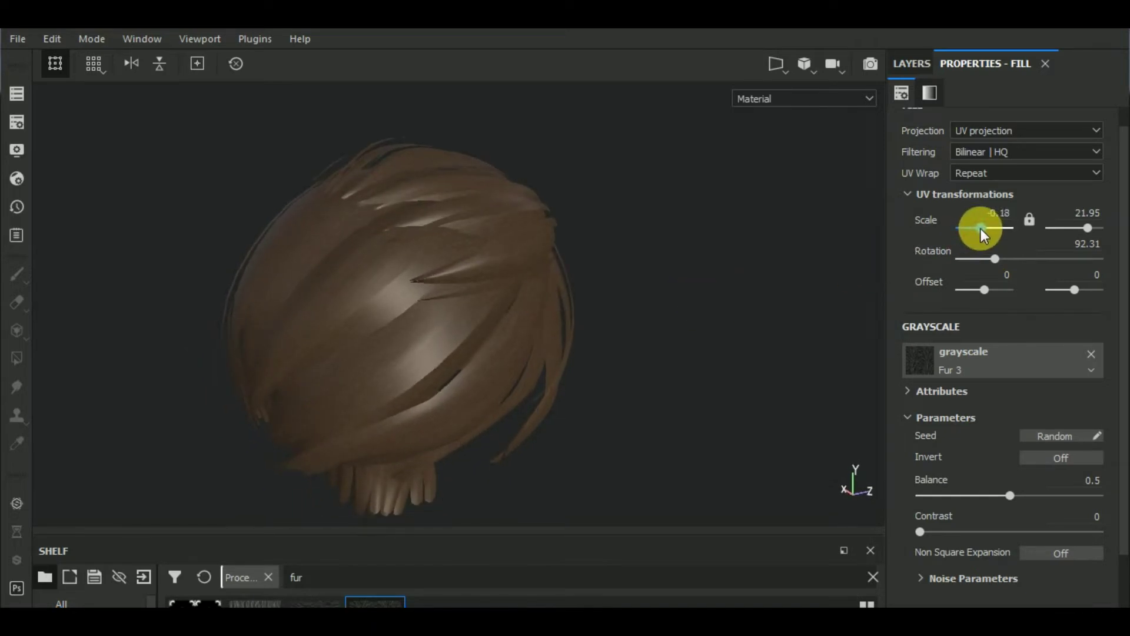
pyautogui.click(978, 290)
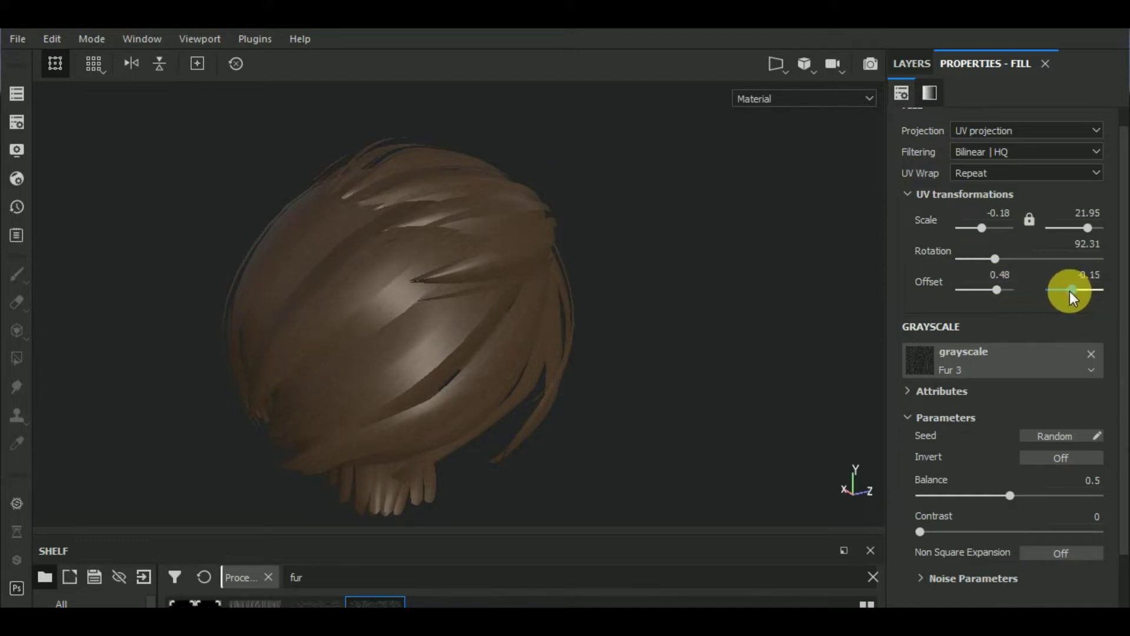
pyautogui.moveTo(656, 320)
pyautogui.keyDown('alt'); pyautogui.mouseDown()
pyautogui.moveTo(726, 339)
pyautogui.moveTo(536, 399)
pyautogui.moveTo(669, 374)
pyautogui.moveTo(654, 330)
pyautogui.moveTo(524, 347)
pyautogui.mouseUp(); pyautogui.keyUp('alt')
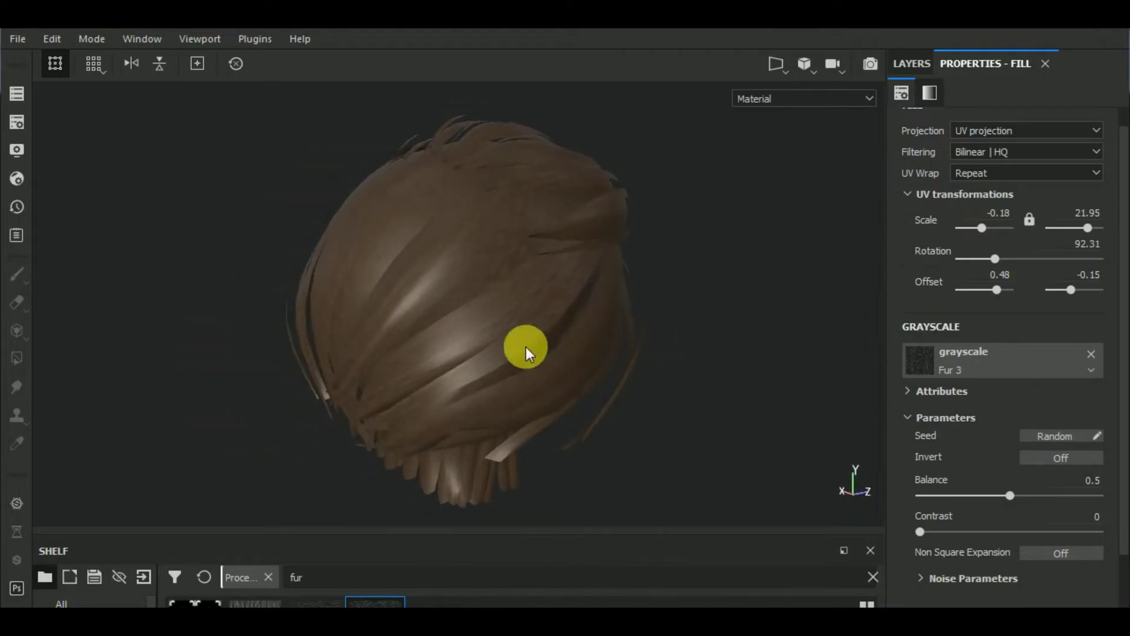
pyautogui.scroll(3, 526, 346)
pyautogui.scroll(-3, 526, 346)
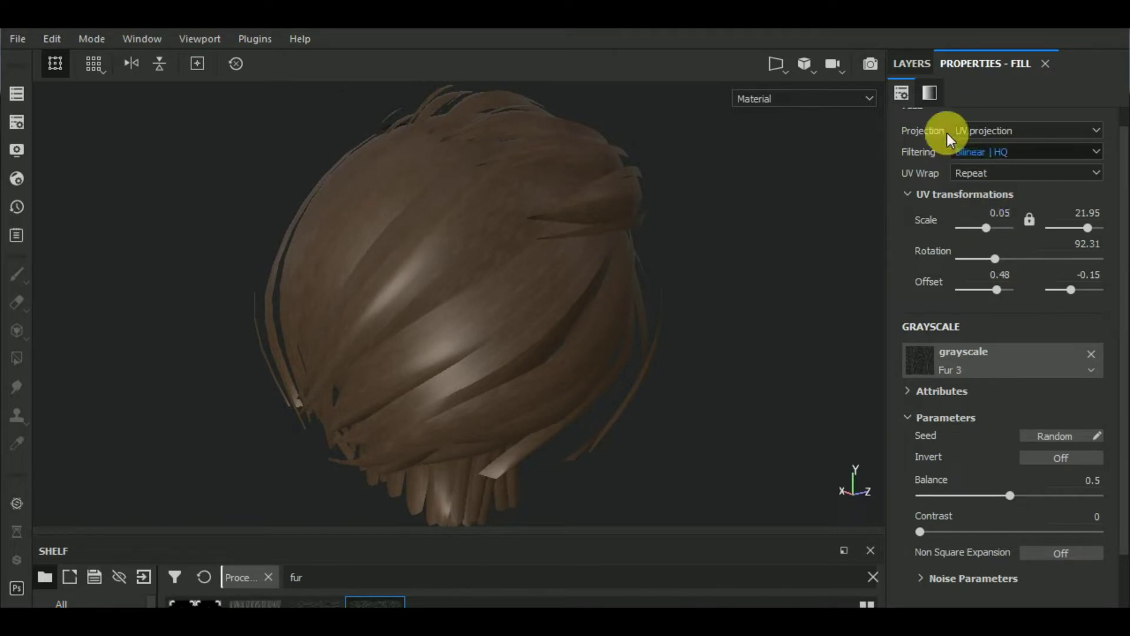
pyautogui.click(920, 67)
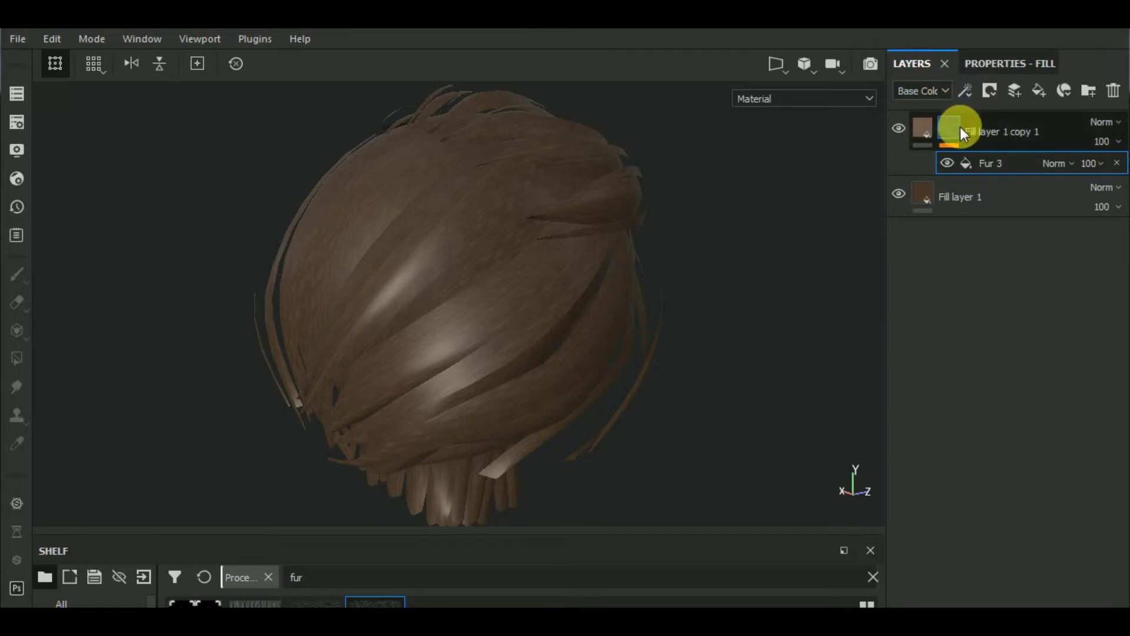
# Duplicate Fill layer 1 copy 1 into copy 2 with a lighter brown base colour
pyautogui.click(1001, 127)
pyautogui.rightClick(1000, 126)
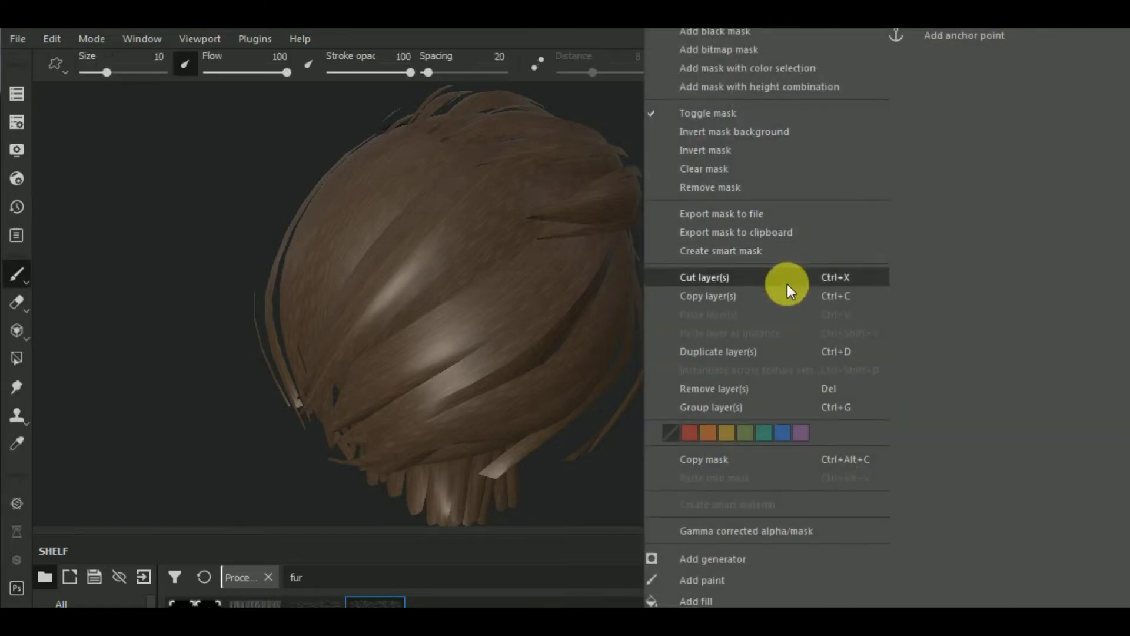
pyautogui.click(772, 348)
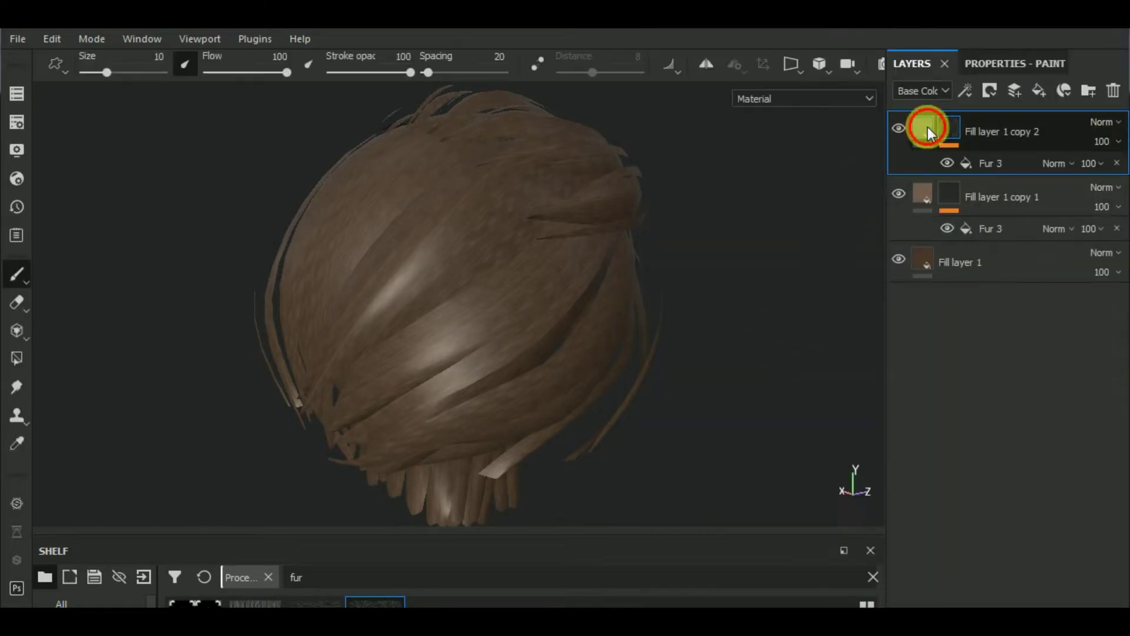
pyautogui.click(925, 126)
pyautogui.click(993, 63)
pyautogui.click(958, 497)
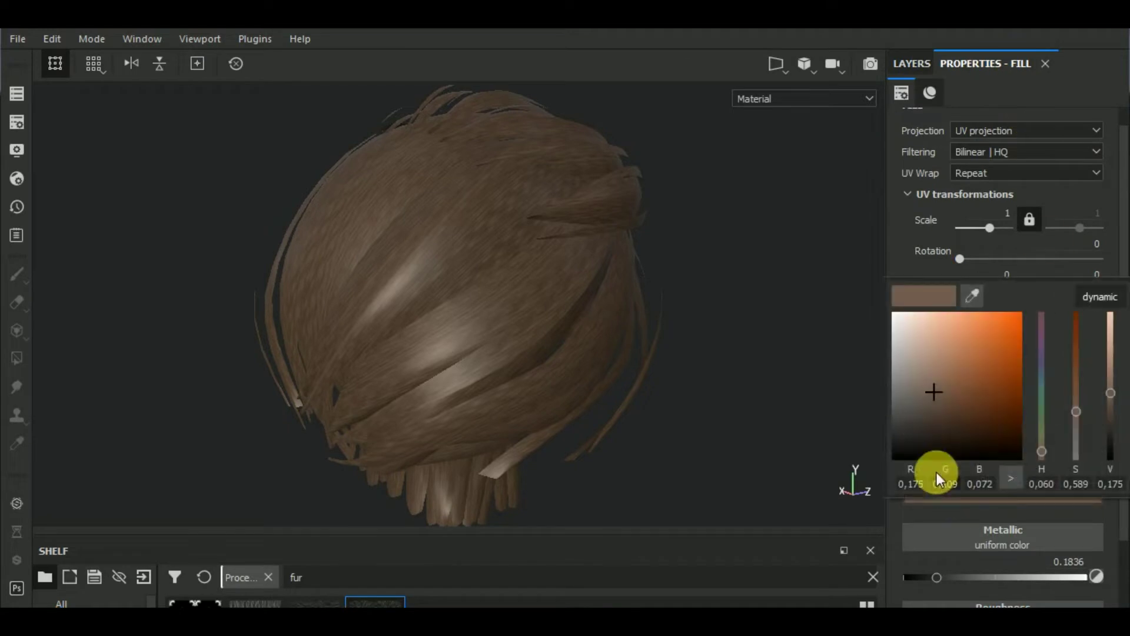
pyautogui.moveTo(934, 382); pyautogui.dragTo(928, 377)
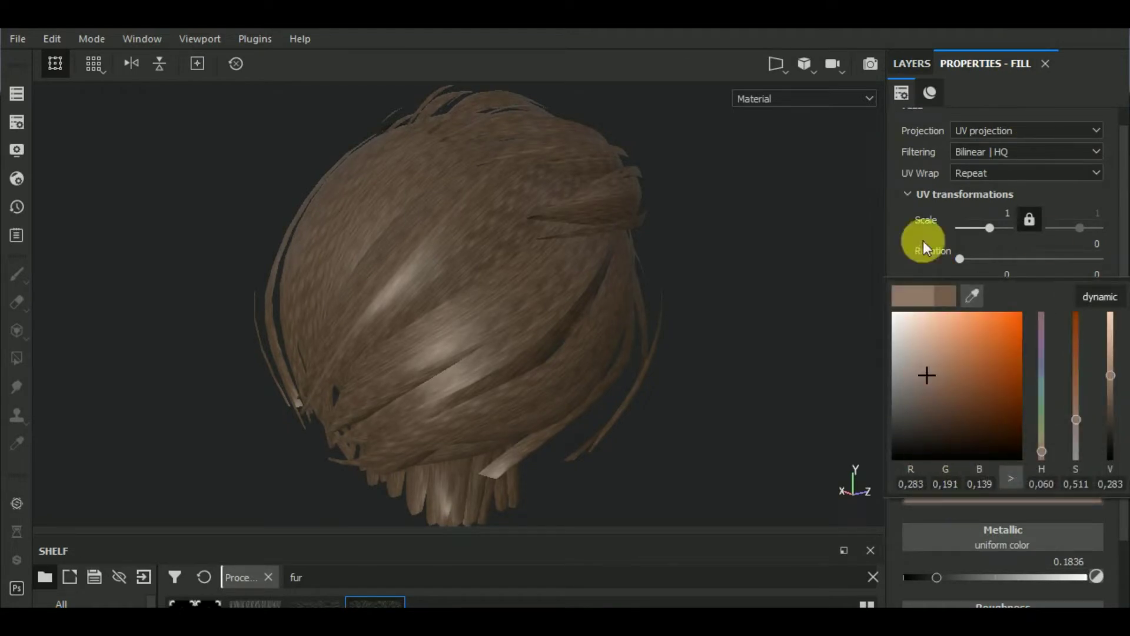
pyautogui.click(914, 70)
pyautogui.click(950, 134)
# Rotate copy 2's Fur 3 mask to 80.77 and set its UV scale to 0.05 by 3.33
pyautogui.click(992, 90)
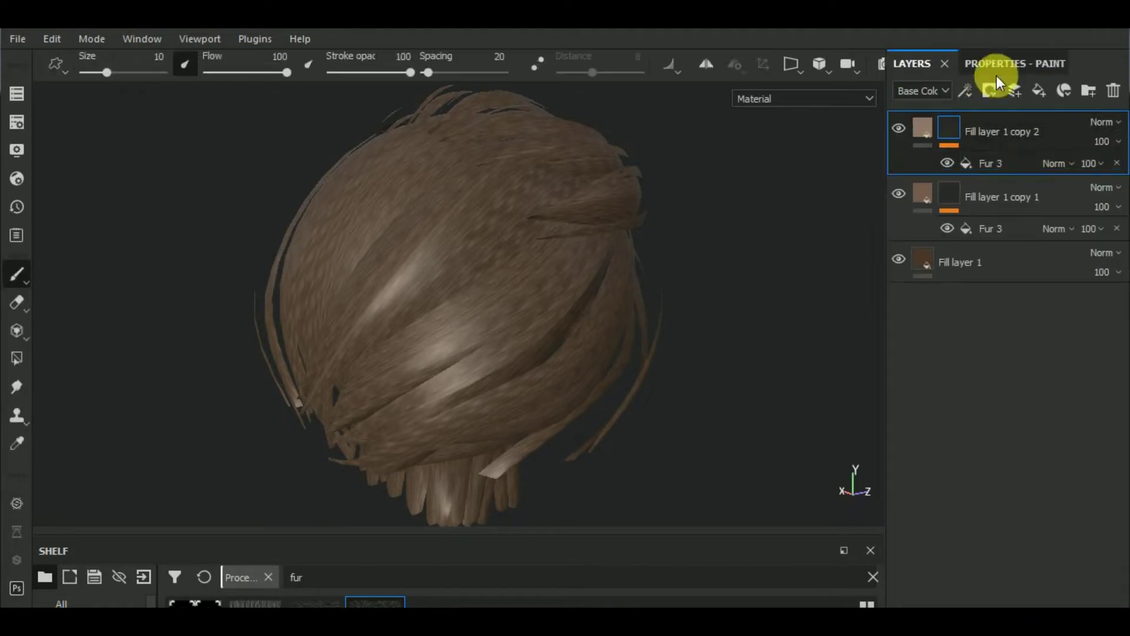
pyautogui.click(993, 159)
pyautogui.click(1013, 64)
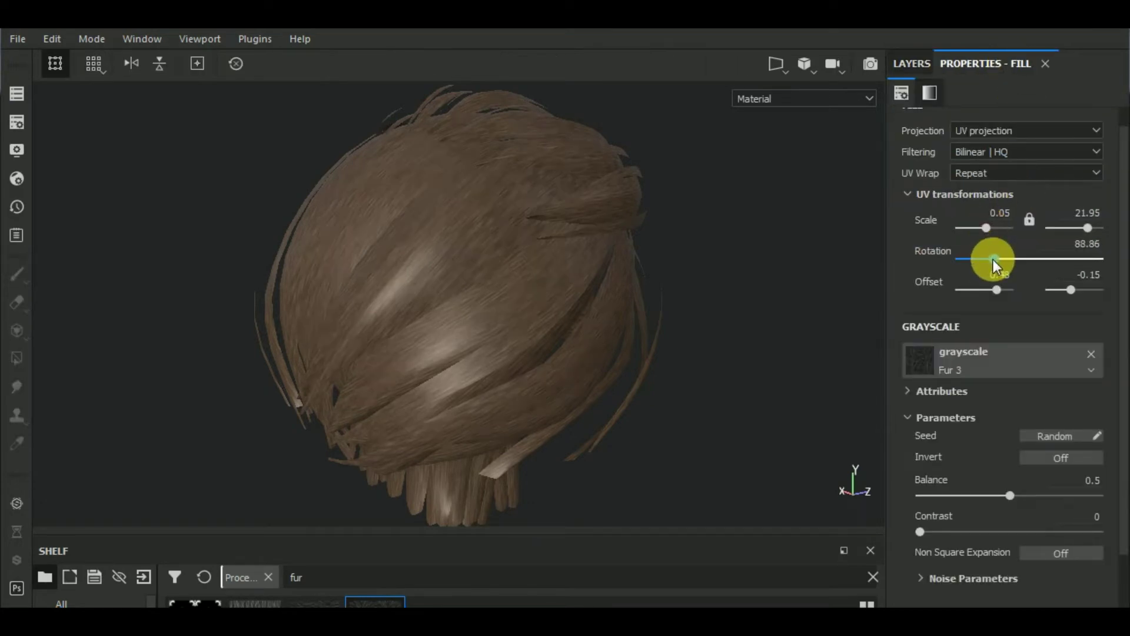
pyautogui.moveTo(994, 259); pyautogui.dragTo(989, 259)
pyautogui.click(987, 227)
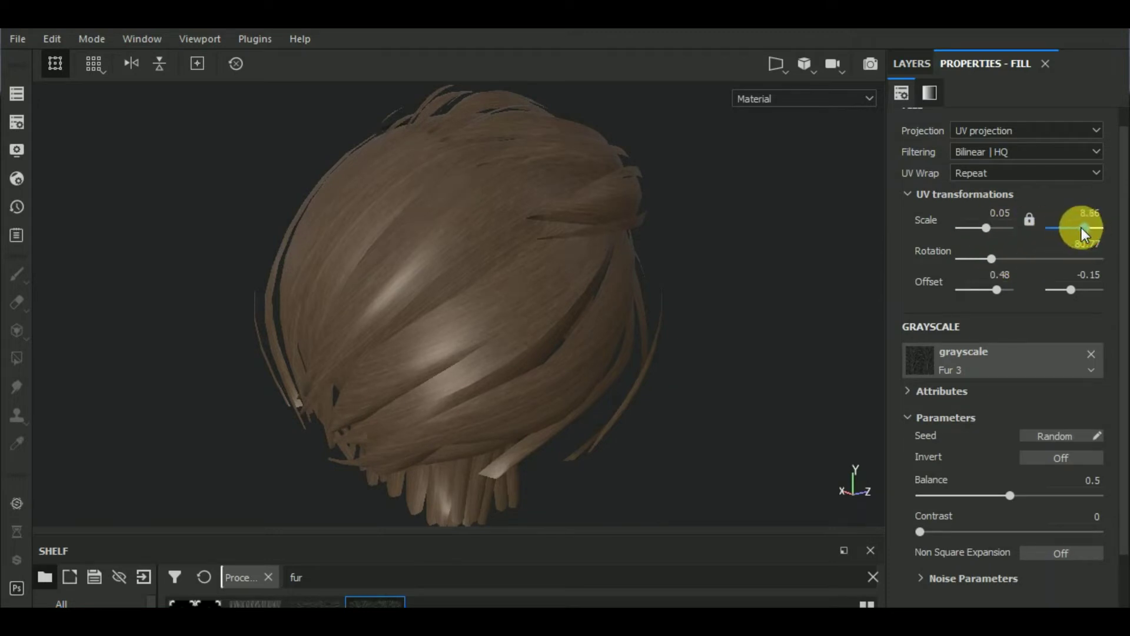
pyautogui.moveTo(1082, 228); pyautogui.dragTo(1080, 226)
pyautogui.moveTo(1081, 226); pyautogui.dragTo(1080, 226)
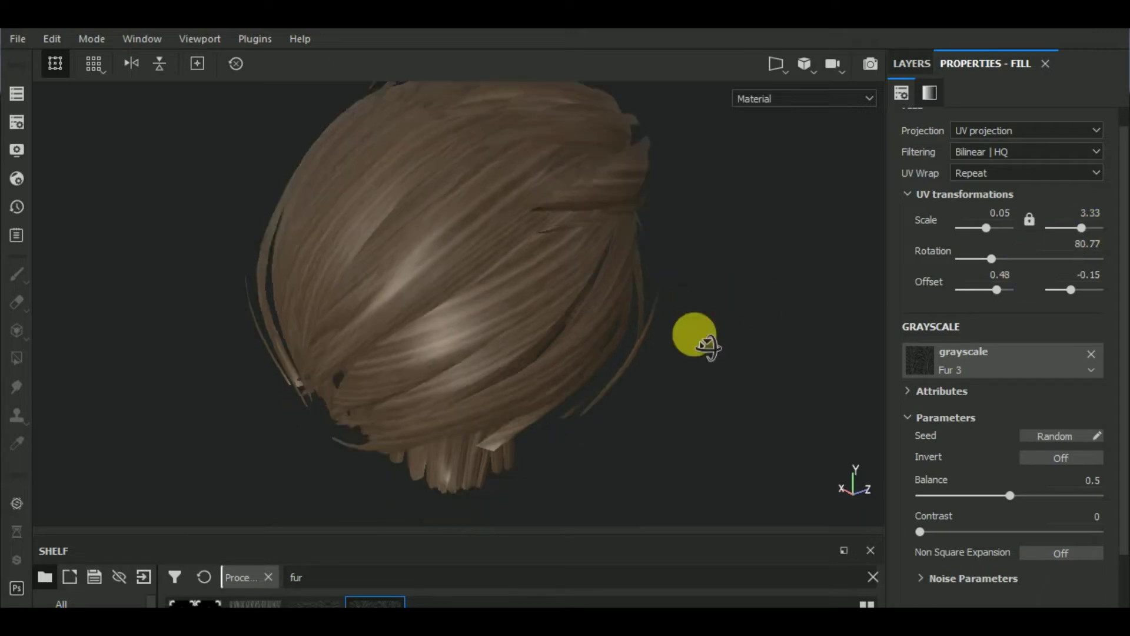
# Shift both Fur 3 offset values and inspect the strands on the hair
pyautogui.keyDown('alt'); pyautogui.moveTo(707, 341); pyautogui.dragTo(713, 336); pyautogui.keyUp('alt')
pyautogui.moveTo(997, 289); pyautogui.dragTo(996, 289)
pyautogui.moveTo(1073, 291); pyautogui.dragTo(1074, 291)
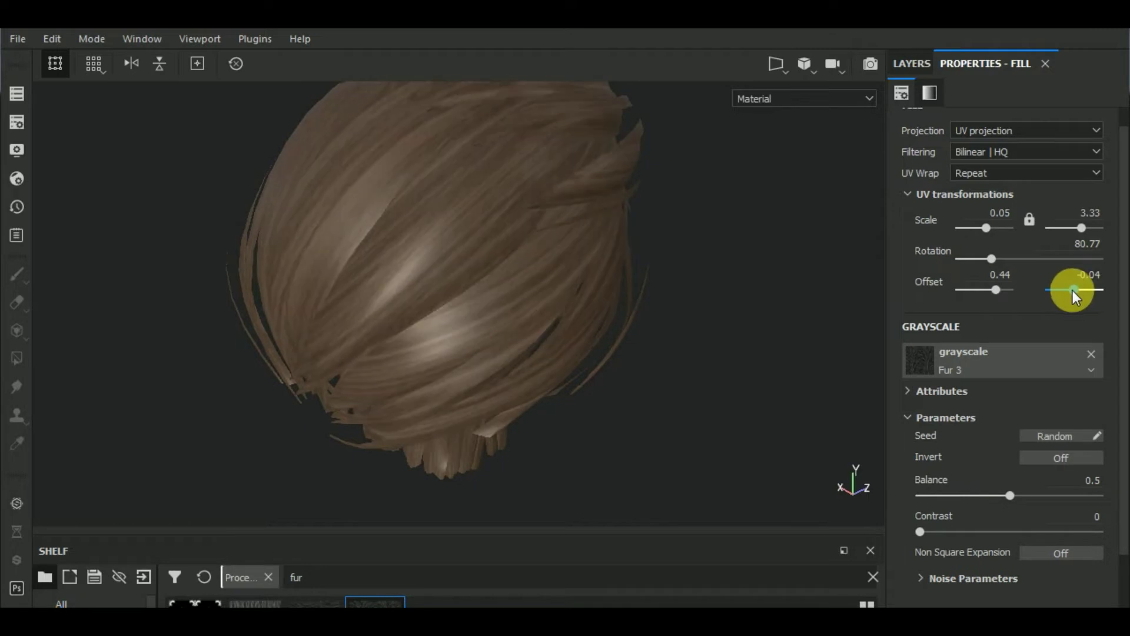
pyautogui.moveTo(719, 333)
pyautogui.keyDown('alt'); pyautogui.mouseDown()
pyautogui.moveTo(601, 307)
pyautogui.moveTo(745, 321)
pyautogui.moveTo(732, 315)
pyautogui.moveTo(708, 366)
pyautogui.moveTo(692, 367)
pyautogui.moveTo(725, 390)
pyautogui.moveTo(749, 364)
pyautogui.mouseUp(); pyautogui.keyUp('alt')
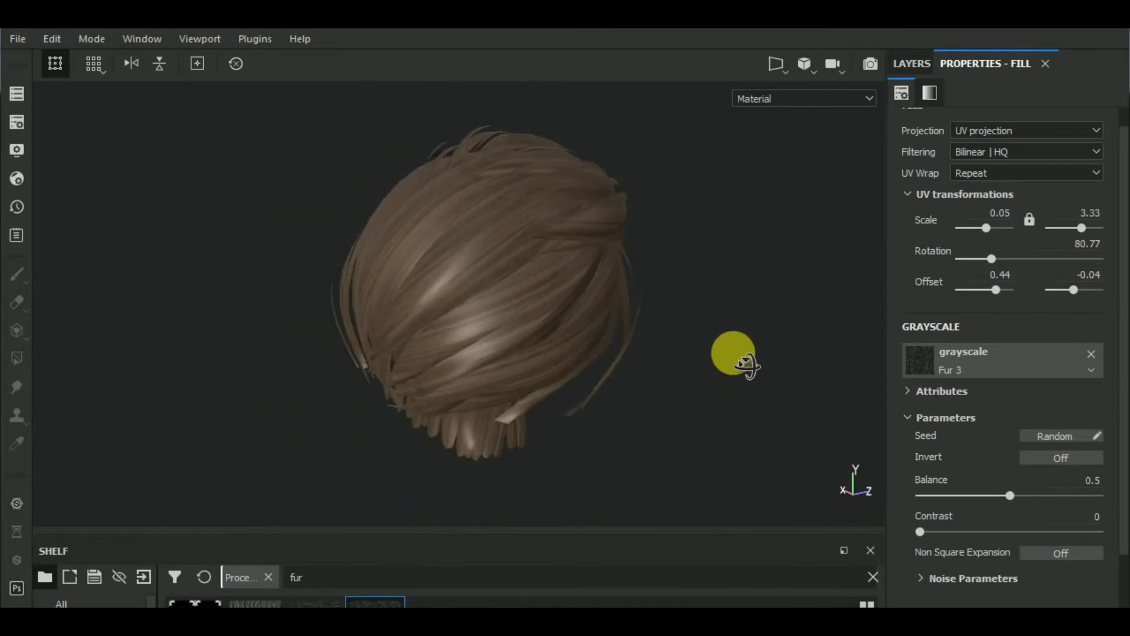
pyautogui.click(910, 63)
pyautogui.click(986, 120)
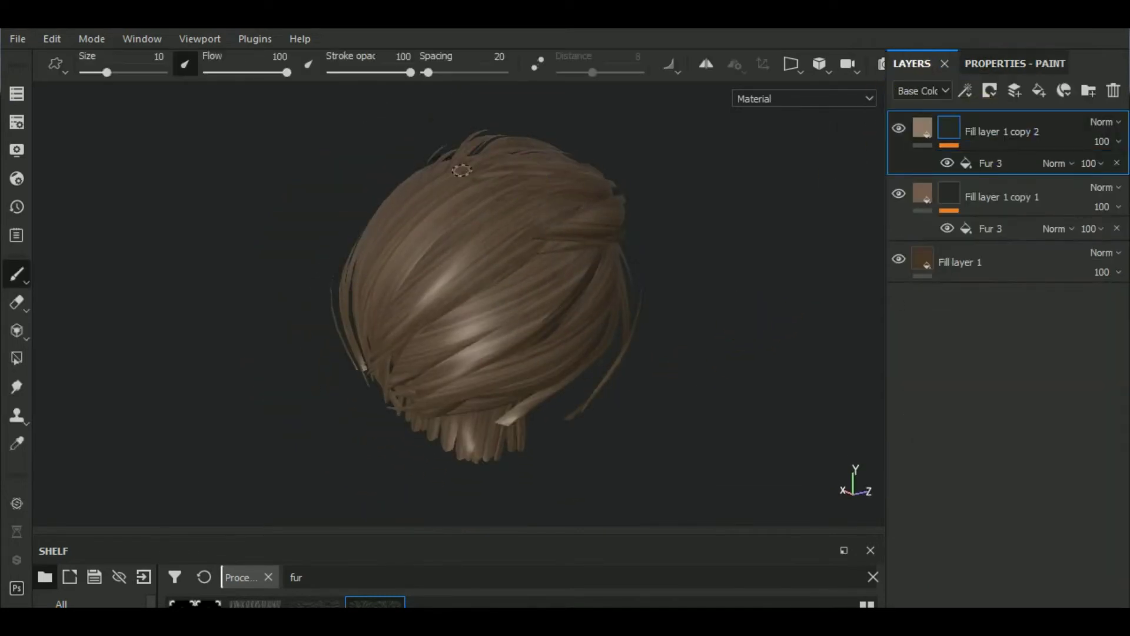
# Duplicate Fill layer 1 copy 2 into Fill layer 1 copy 3 and open its fill properties
pyautogui.rightClick(997, 122)
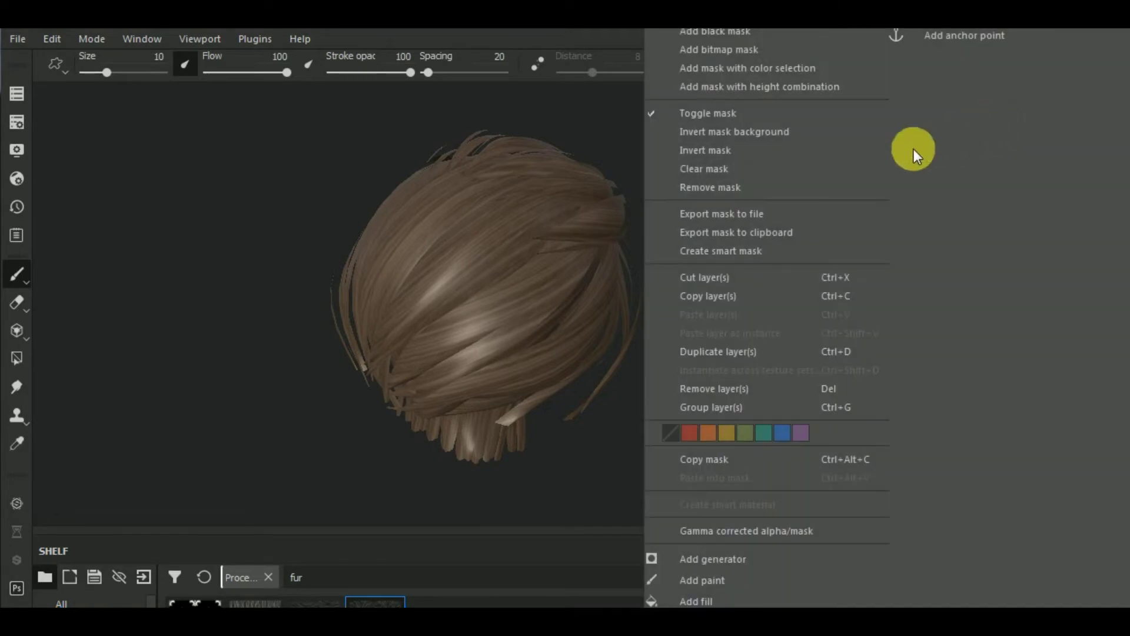
pyautogui.click(731, 352)
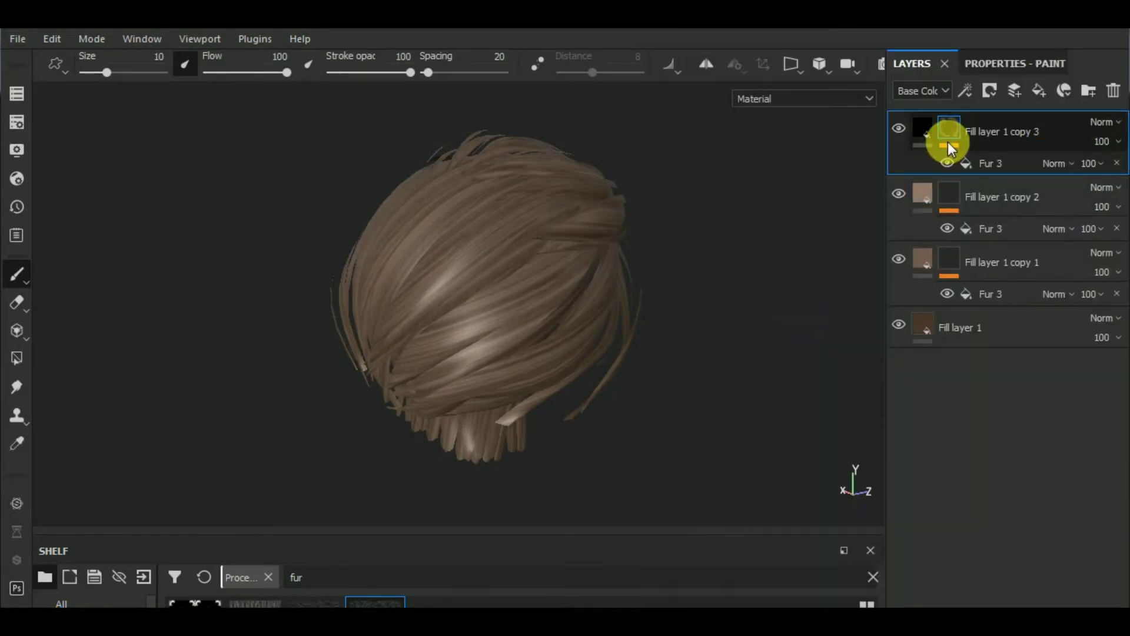
pyautogui.click(925, 129)
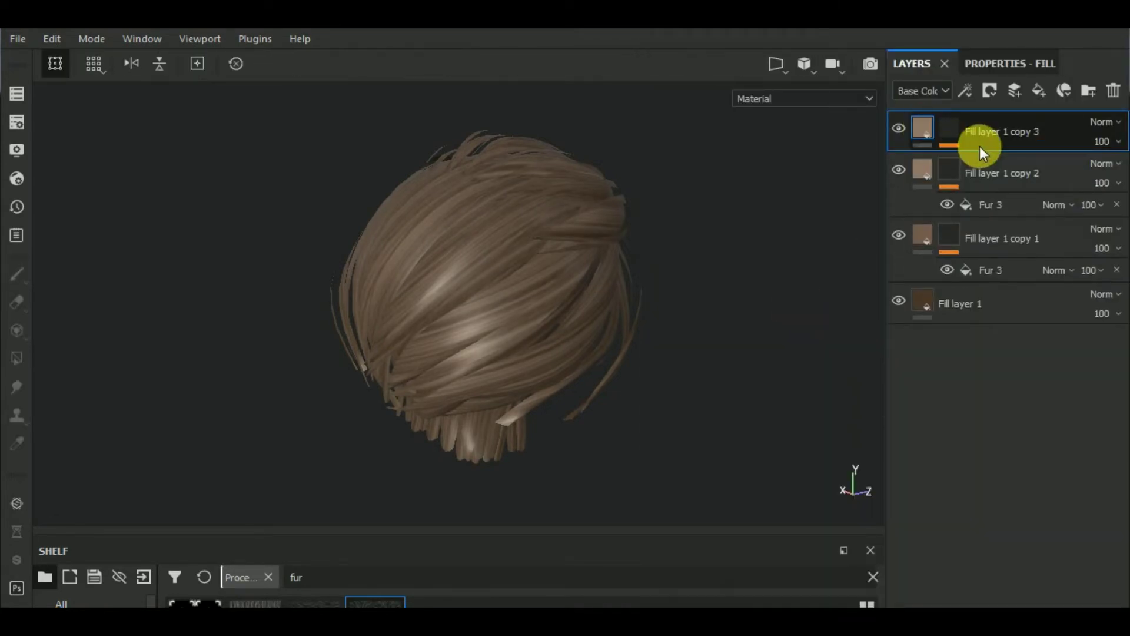
pyautogui.click(1004, 66)
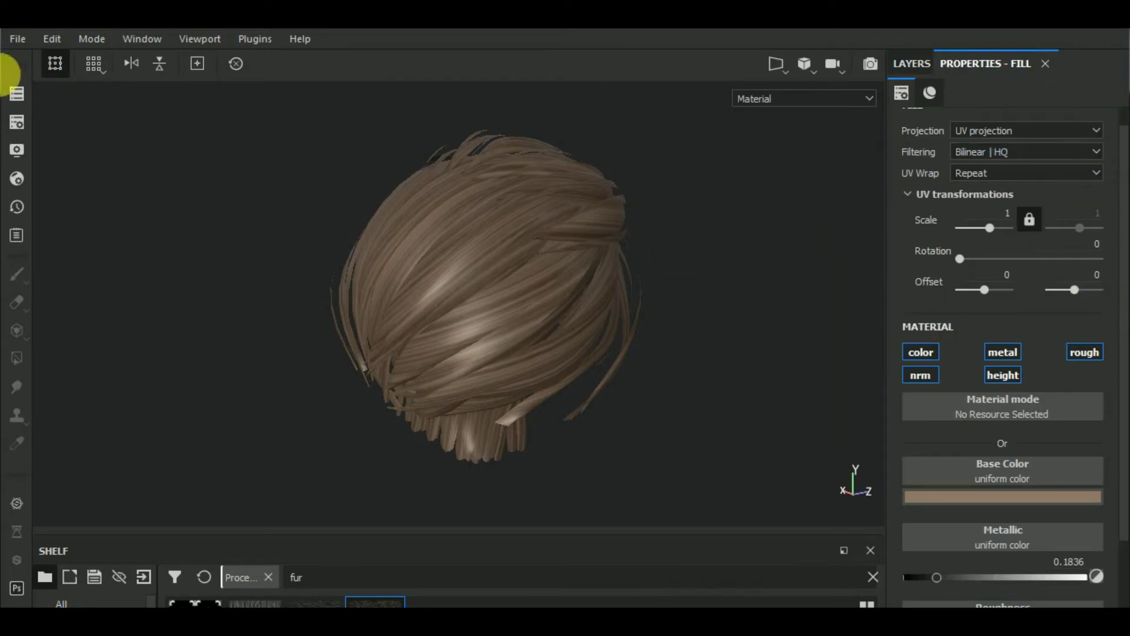
# Switch the shader to pbr-metal-rough-with-alpha-blending
pyautogui.click(18, 153)
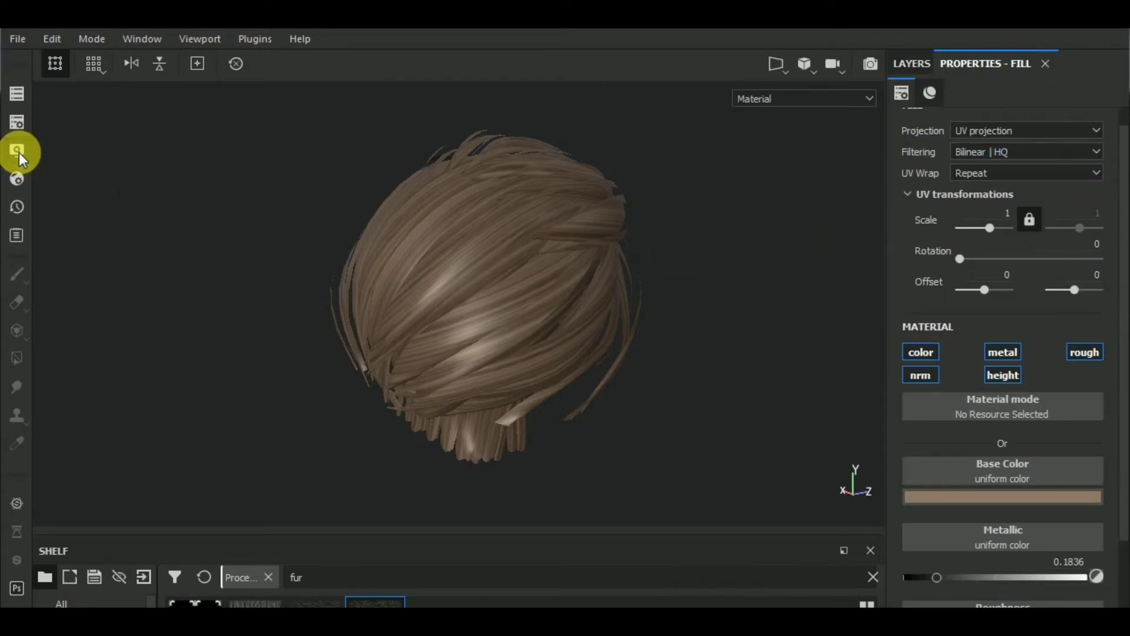
pyautogui.click(19, 176)
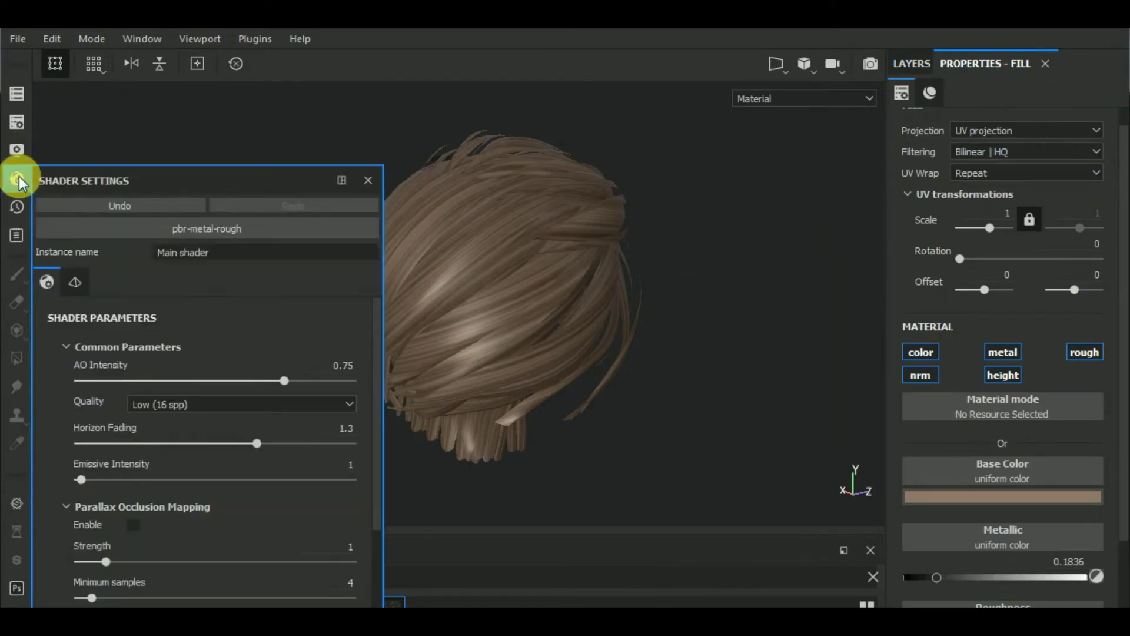
pyautogui.click(226, 226)
pyautogui.click(312, 390)
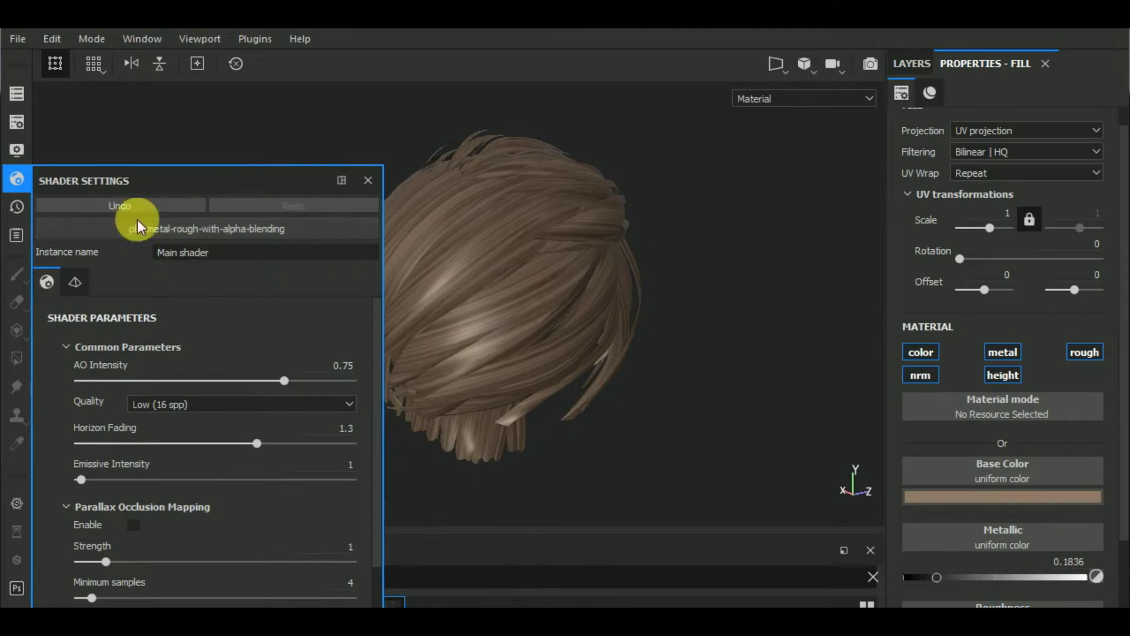
# Add an Opacity channel to the texture set
pyautogui.click(17, 152)
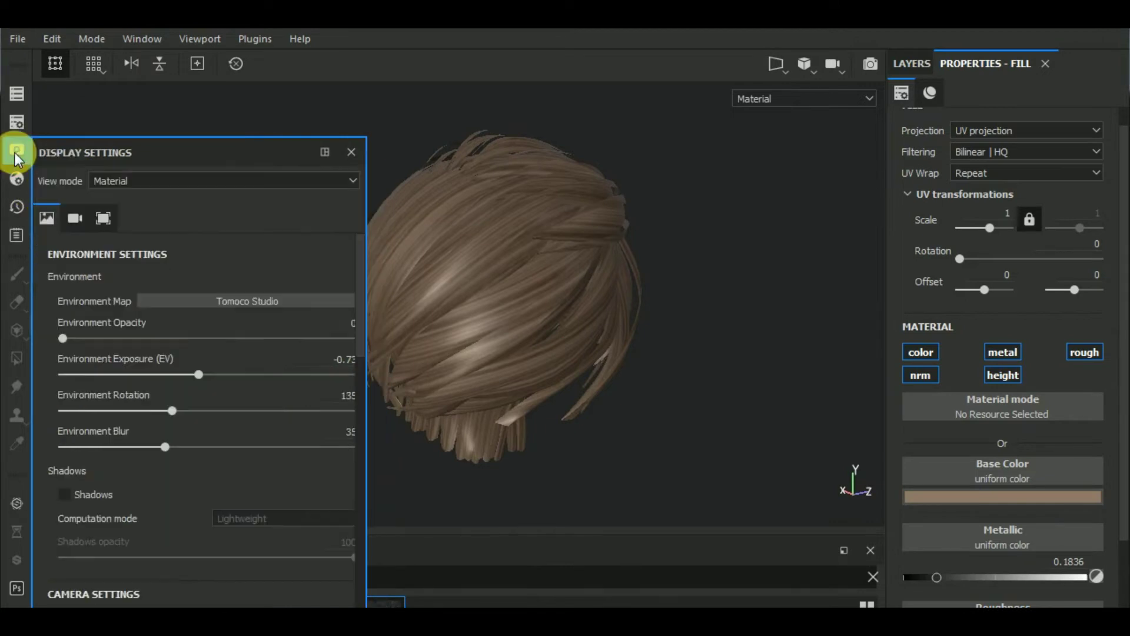
pyautogui.click(17, 122)
pyautogui.click(337, 189)
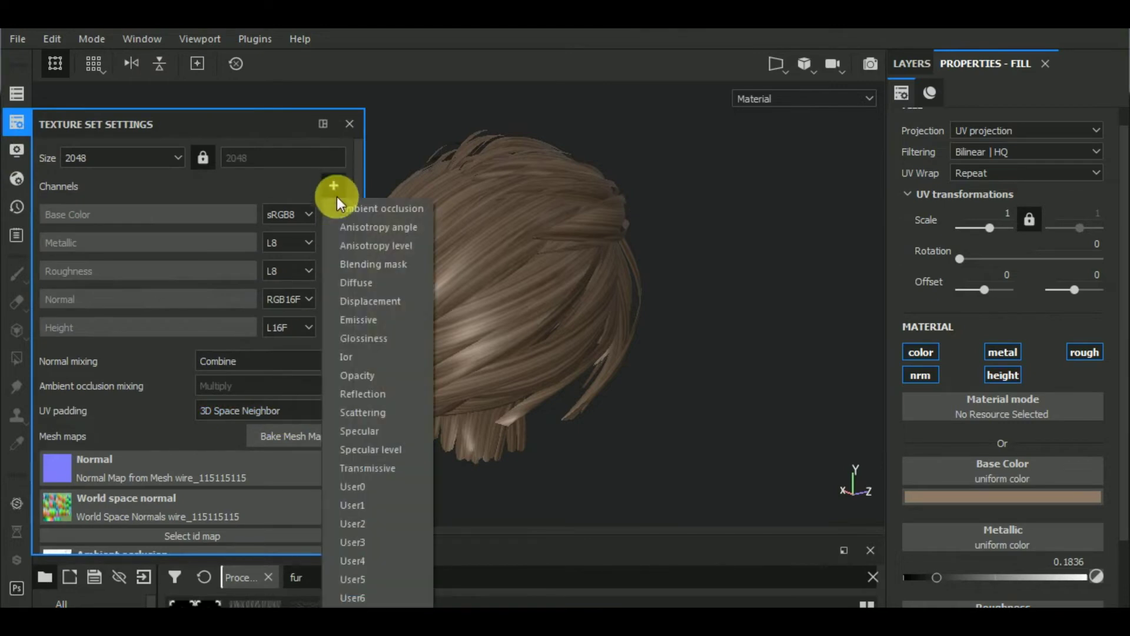
pyautogui.click(367, 375)
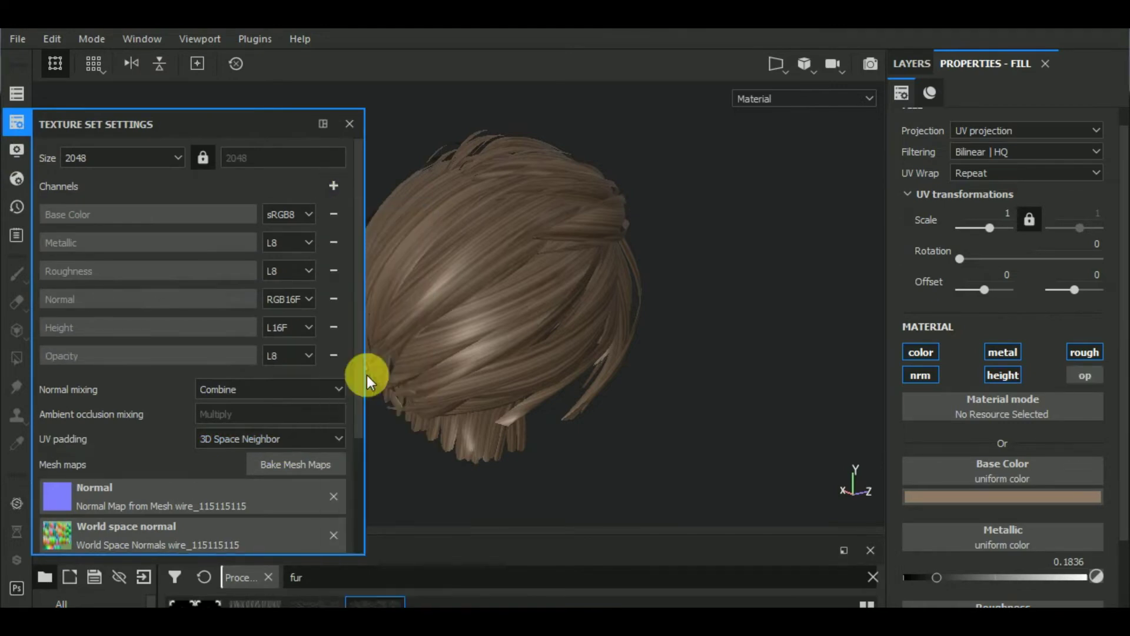
pyautogui.click(17, 122)
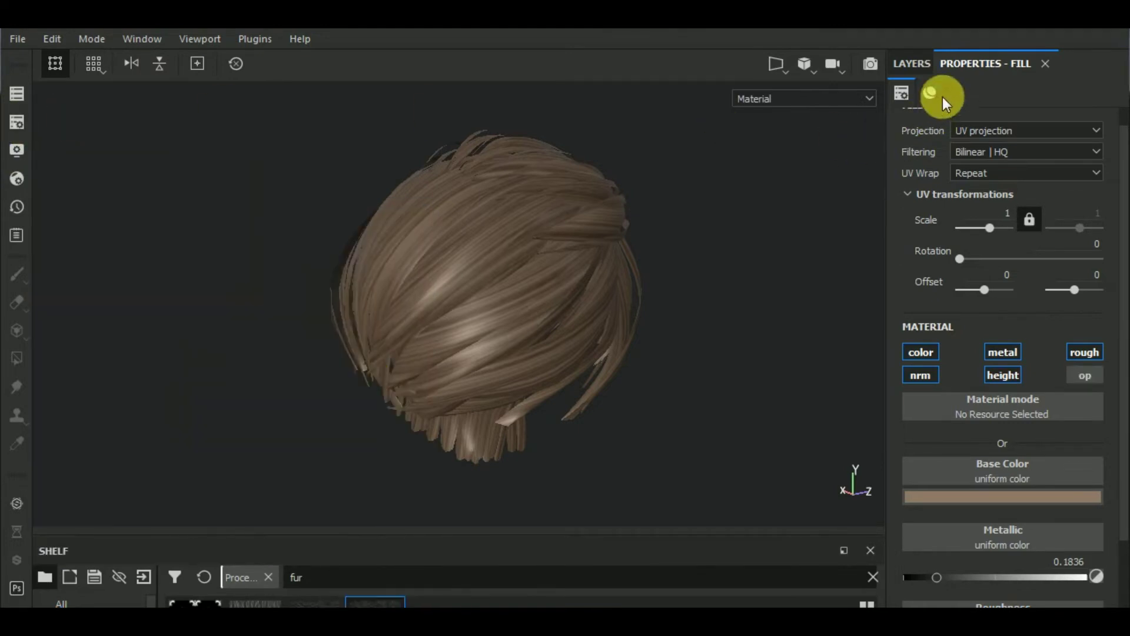
# Make Fill layer 1 copy 3 affect only opacity, set to 0
pyautogui.click(1089, 376)
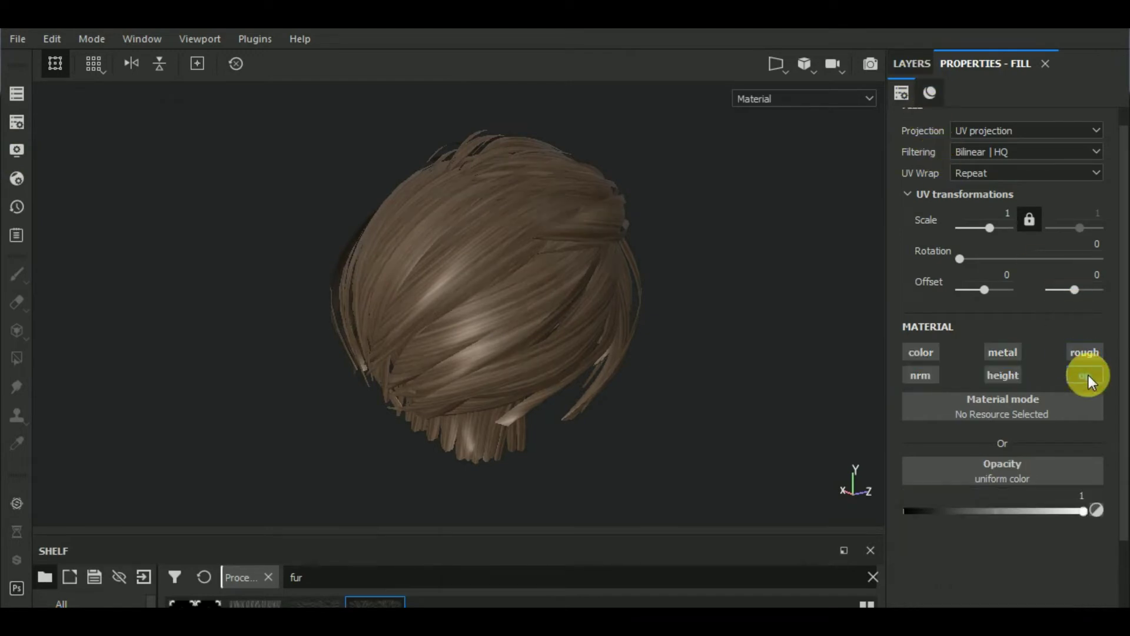
pyautogui.moveTo(1085, 510); pyautogui.dragTo(872, 506)
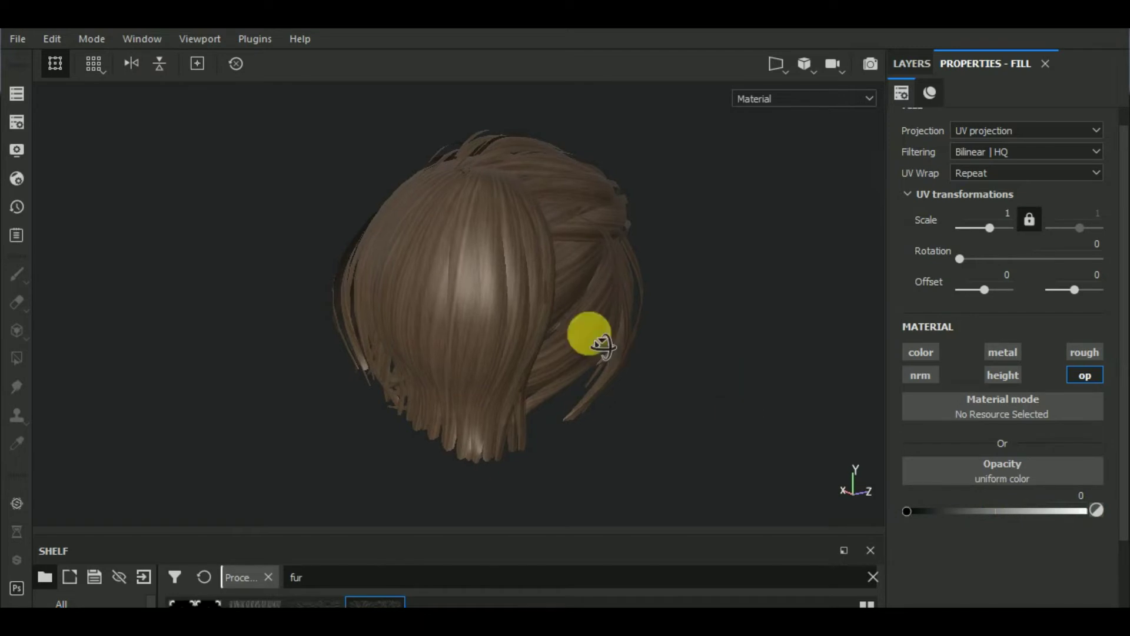
pyautogui.keyDown('alt'); pyautogui.moveTo(595, 339); pyautogui.dragTo(519, 316); pyautogui.keyUp('alt')
pyautogui.keyDown('alt'); pyautogui.moveTo(628, 320); pyautogui.dragTo(606, 295, button='middle'); pyautogui.keyUp('alt')
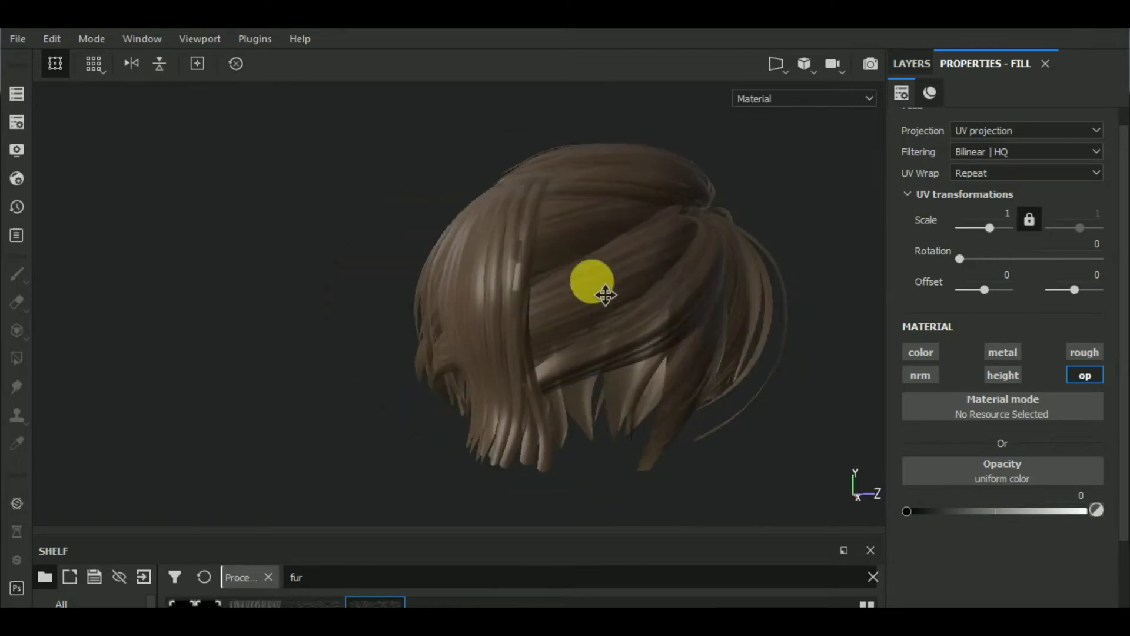
pyautogui.moveTo(605, 295)
pyautogui.keyDown('alt'); pyautogui.mouseDown()
pyautogui.moveTo(575, 320)
pyautogui.moveTo(586, 344)
pyautogui.moveTo(687, 298)
pyautogui.moveTo(724, 303)
pyautogui.mouseUp(); pyautogui.keyUp('alt')
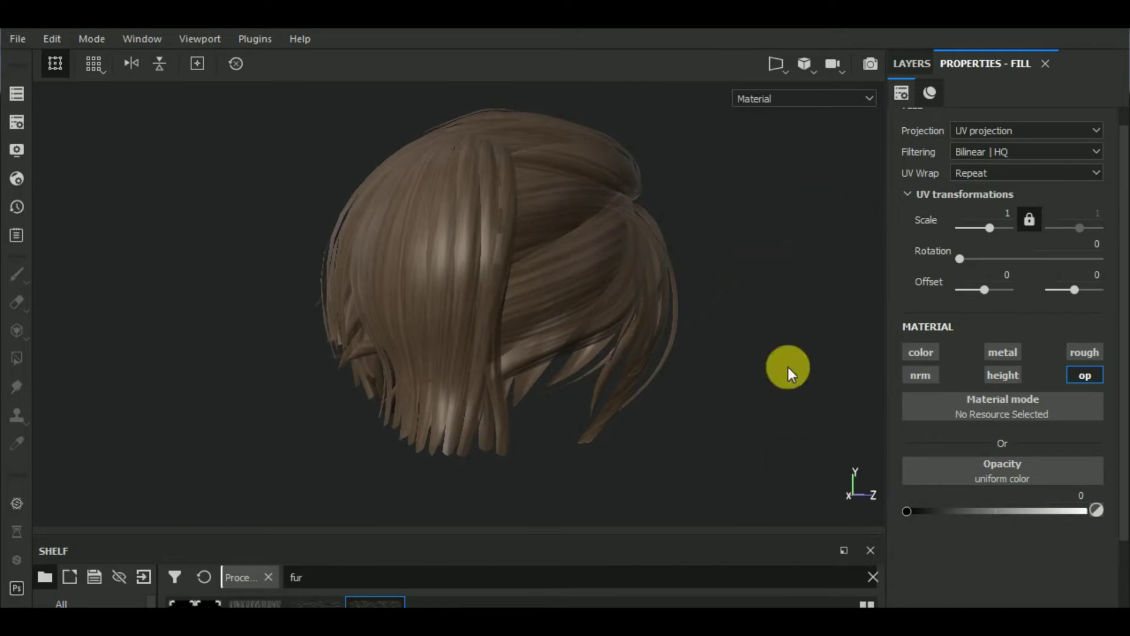
# Orbit to inspect the hair from above, then select the base Fill layer 1
pyautogui.click(719, 371)
pyautogui.keyDown('alt'); pyautogui.moveTo(720, 371); pyautogui.dragTo(447, 235); pyautogui.keyUp('alt')
pyautogui.moveTo(505, 268)
pyautogui.keyDown('alt'); pyautogui.mouseDown()
pyautogui.moveTo(665, 386)
pyautogui.moveTo(803, 416)
pyautogui.moveTo(668, 354)
pyautogui.mouseUp(); pyautogui.keyUp('alt')
pyautogui.keyDown('alt'); pyautogui.moveTo(669, 353); pyautogui.dragTo(714, 430, button='middle'); pyautogui.keyUp('alt')
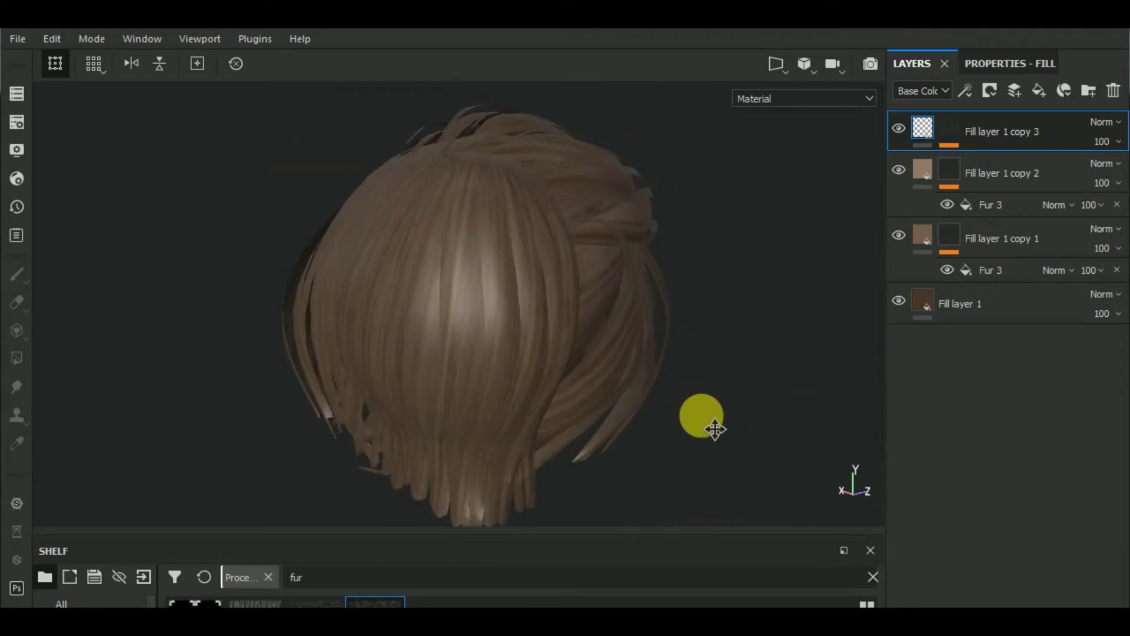
pyautogui.moveTo(716, 406)
pyautogui.keyDown('alt'); pyautogui.mouseDown()
pyautogui.moveTo(747, 432)
pyautogui.moveTo(734, 392)
pyautogui.moveTo(601, 386)
pyautogui.mouseUp(); pyautogui.keyUp('alt')
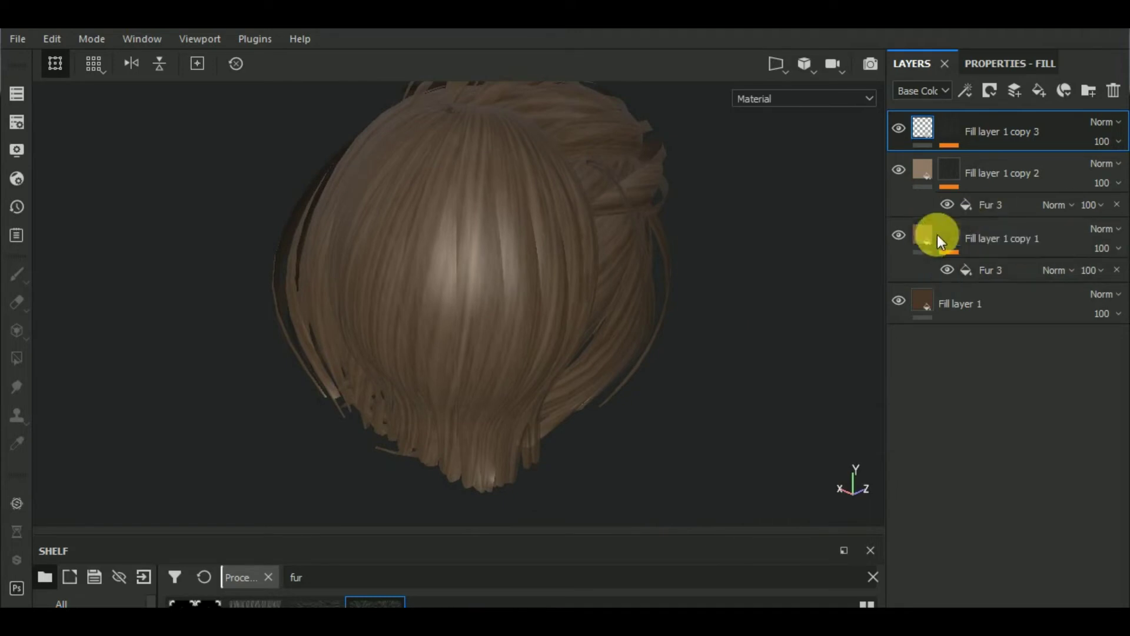
pyautogui.click(922, 298)
# Retune Fill layer 1's base colour to a slightly lighter, warmer dark brown
pyautogui.click(1015, 66)
pyautogui.scroll(-1, 971, 478)
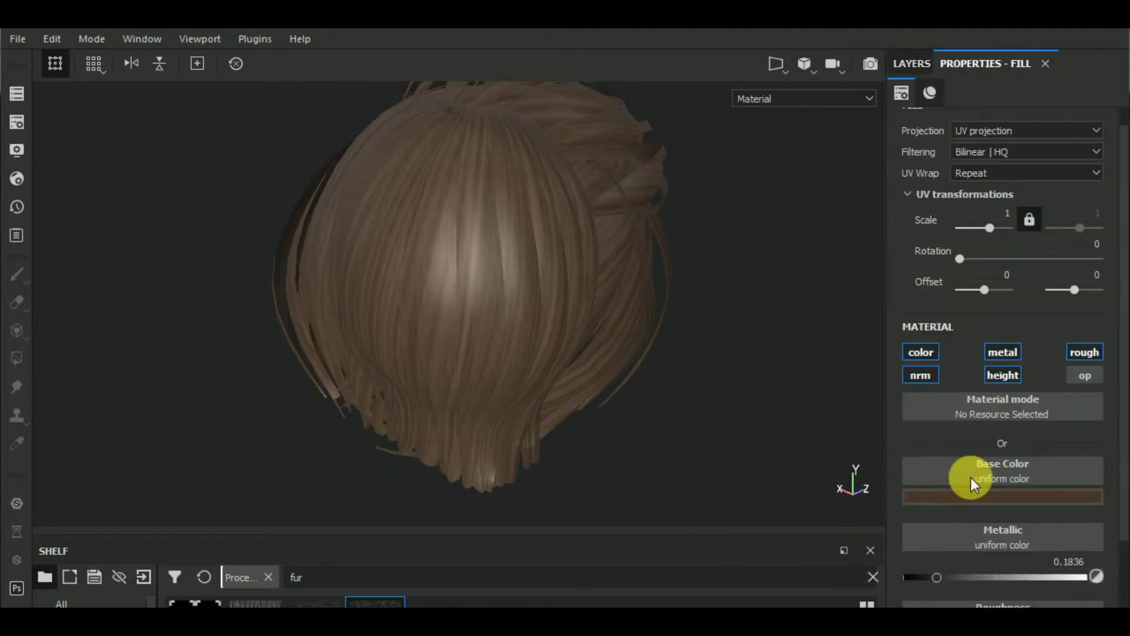
pyautogui.click(972, 495)
pyautogui.click(950, 426)
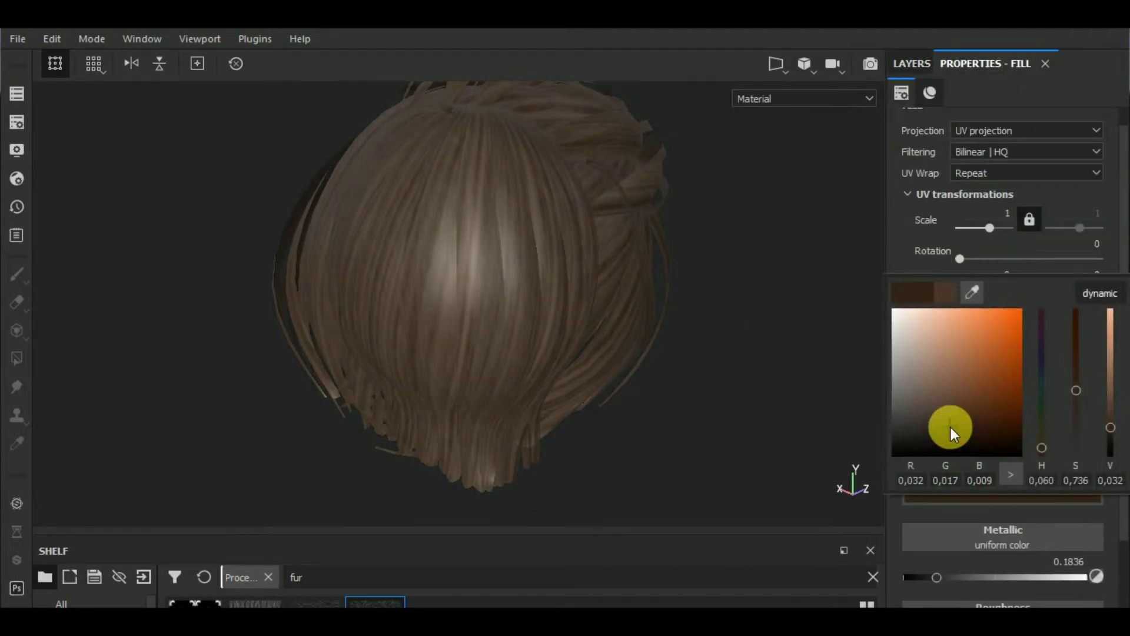
pyautogui.moveTo(950, 427); pyautogui.dragTo(951, 432)
pyautogui.moveTo(951, 430); pyautogui.dragTo(948, 421)
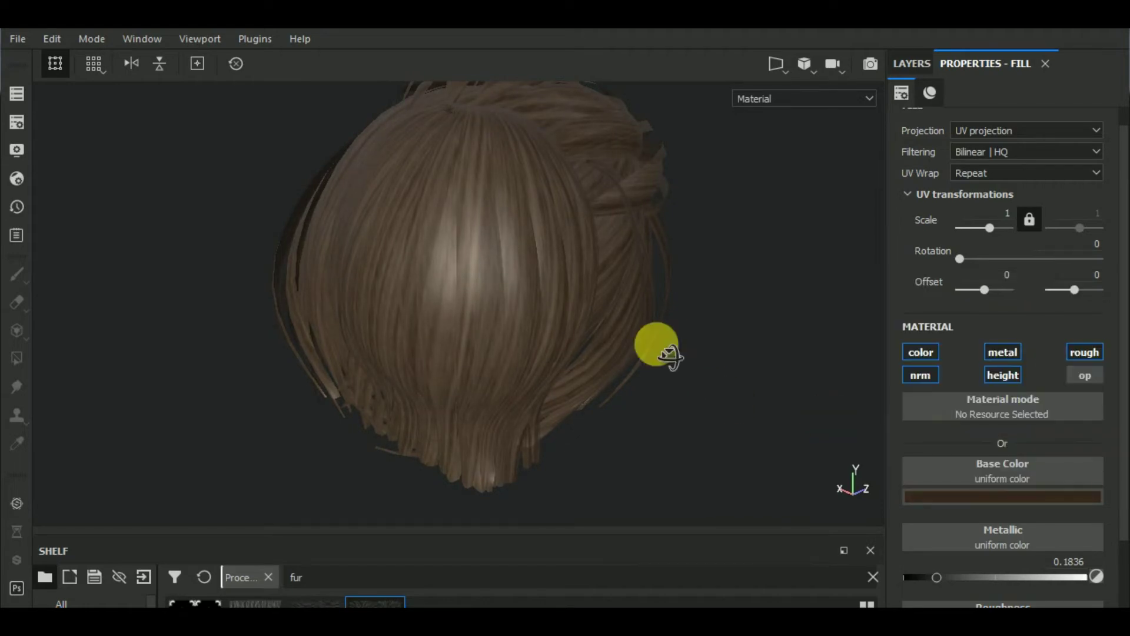
pyautogui.keyDown('alt'); pyautogui.moveTo(656, 353); pyautogui.dragTo(671, 365); pyautogui.keyUp('alt')
# Turn off the normal channel on Fill layer 1 copy 1's fill
pyautogui.click(909, 63)
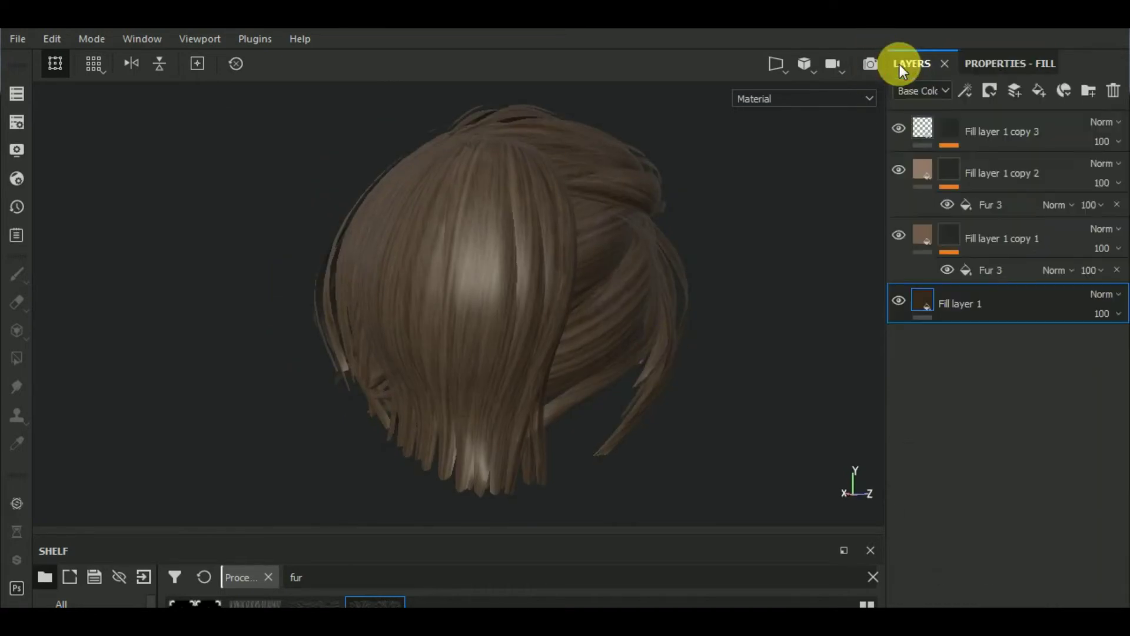
pyautogui.click(939, 226)
pyautogui.click(1003, 69)
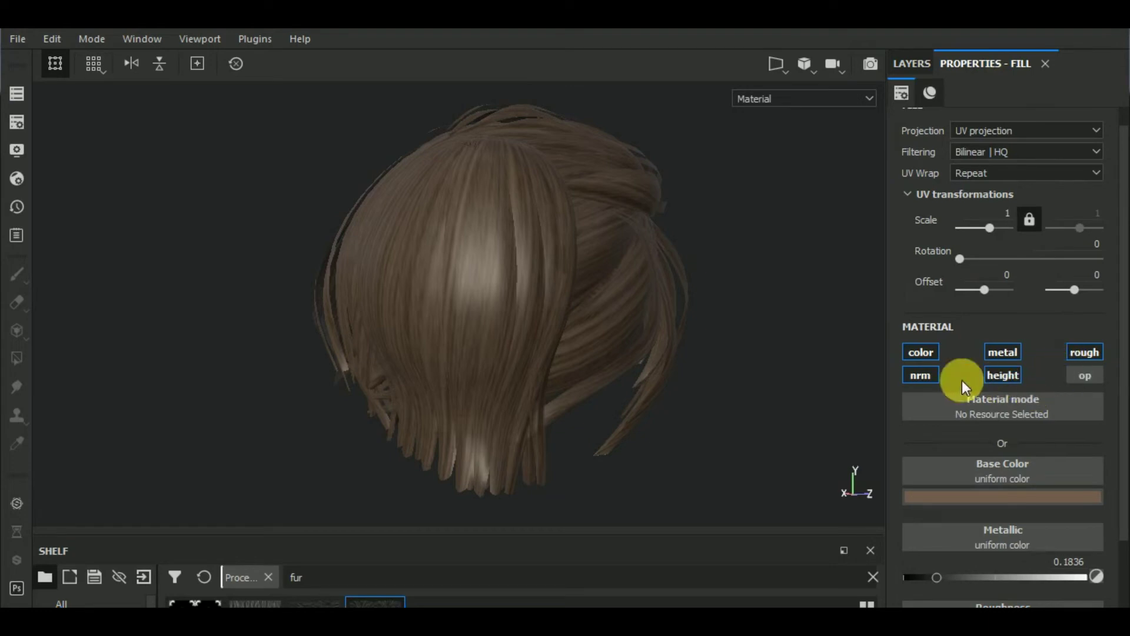
pyautogui.click(930, 375)
# Set the layer's height to 0.0918 and rotate its UV pattern to 25.38
pyautogui.scroll(-3, 991, 404)
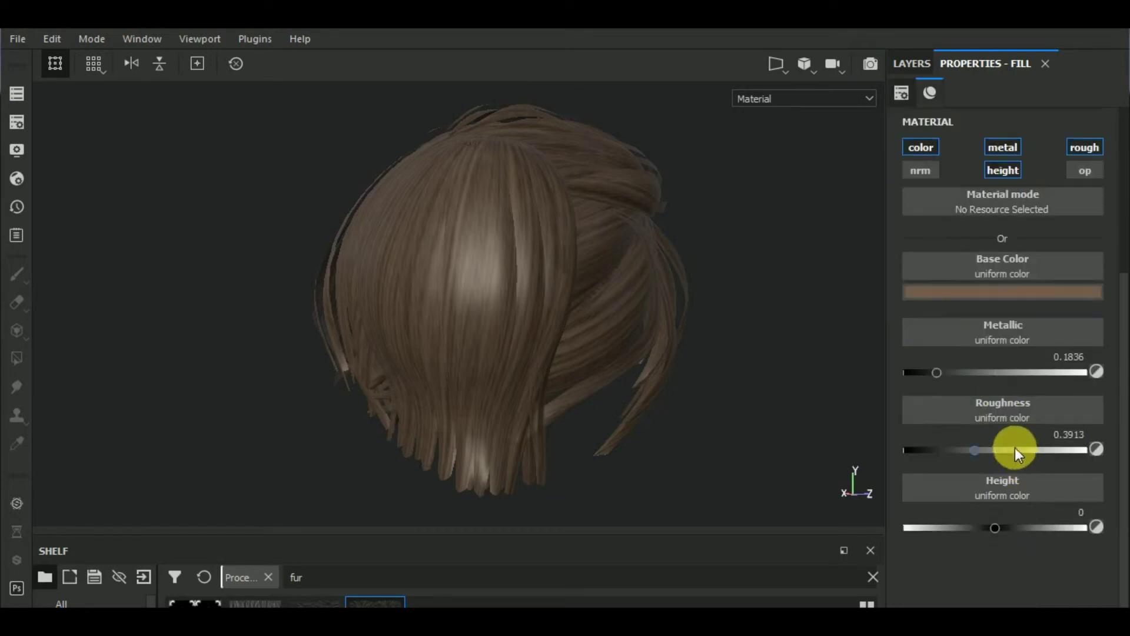
pyautogui.click(1006, 528)
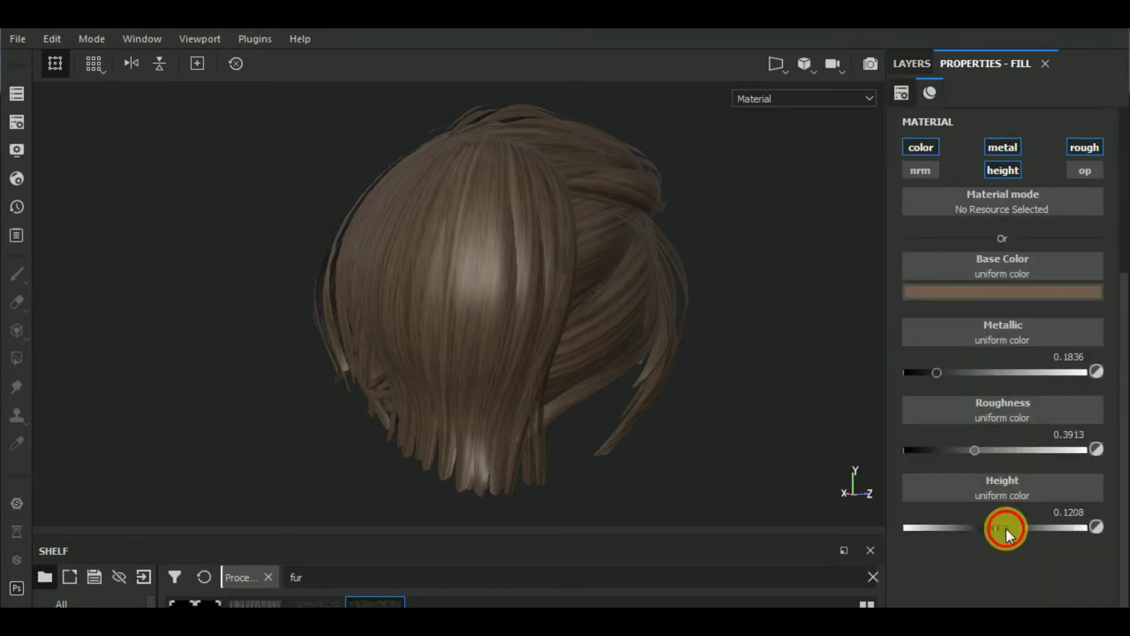
pyautogui.moveTo(1004, 530); pyautogui.dragTo(1002, 529)
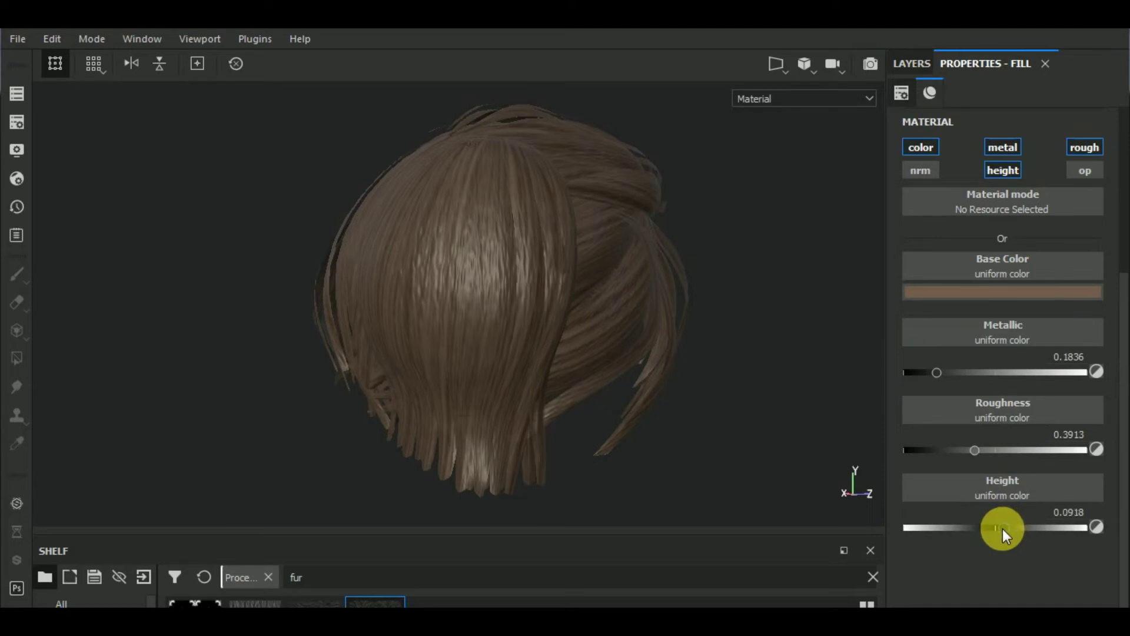
pyautogui.scroll(5, 1005, 526)
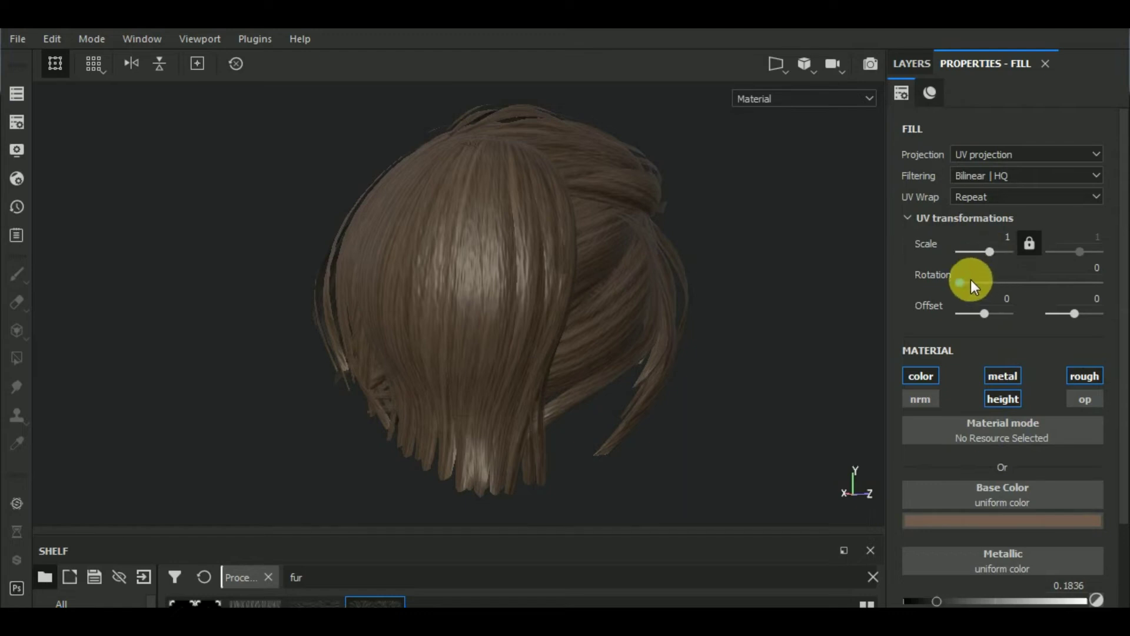
pyautogui.moveTo(971, 284); pyautogui.dragTo(975, 284)
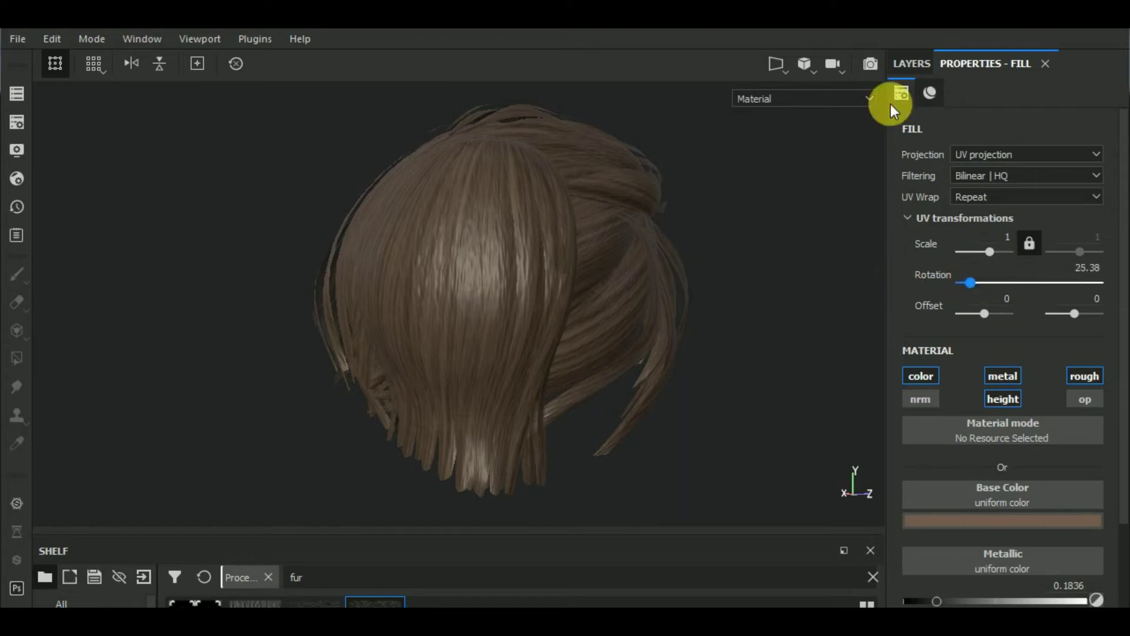
pyautogui.click(917, 67)
# Set Fill layer 1 copy 2's height to 0.0531
pyautogui.click(932, 170)
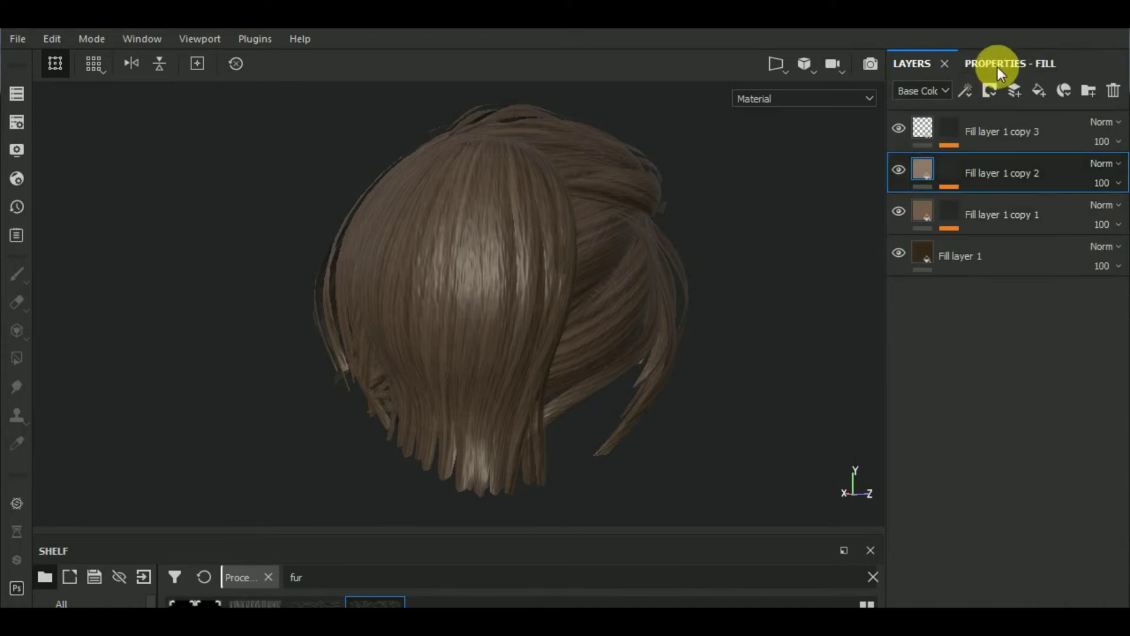
pyautogui.click(998, 64)
pyautogui.scroll(-4, 994, 537)
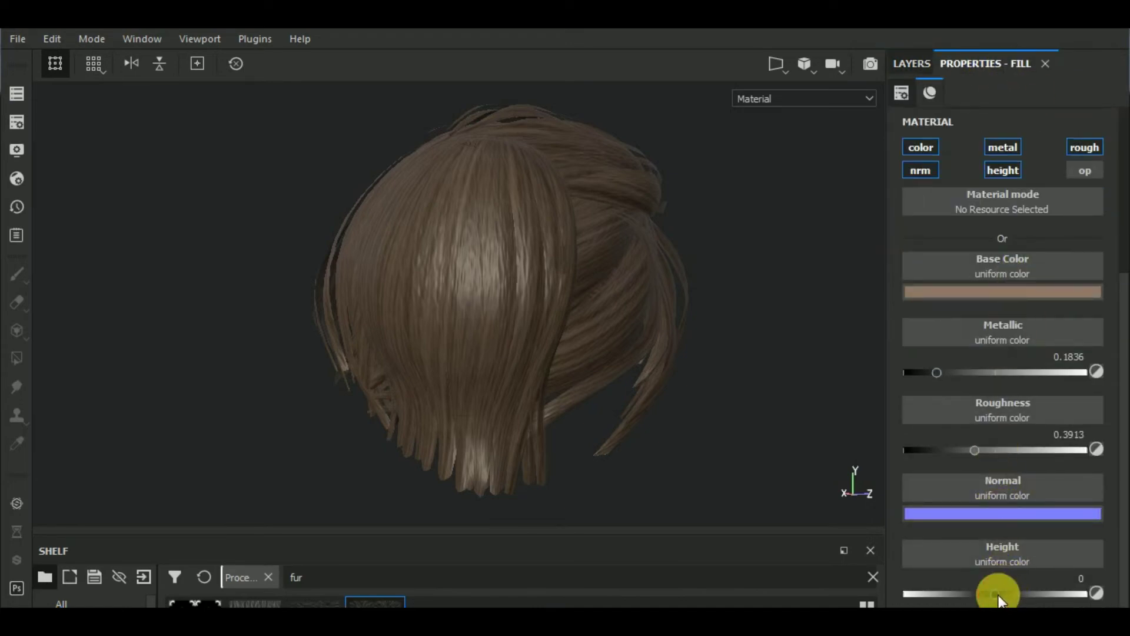
pyautogui.moveTo(1001, 598)
pyautogui.mouseDown()
pyautogui.moveTo(1055, 581)
pyautogui.moveTo(1001, 586)
pyautogui.mouseUp()
# Orbit the hair and rotate the lighting to inspect the raised strand relief
pyautogui.moveTo(778, 431)
pyautogui.keyDown('alt'); pyautogui.mouseDown()
pyautogui.moveTo(757, 443)
pyautogui.moveTo(905, 411)
pyautogui.moveTo(790, 430)
pyautogui.mouseUp(); pyautogui.keyUp('alt')
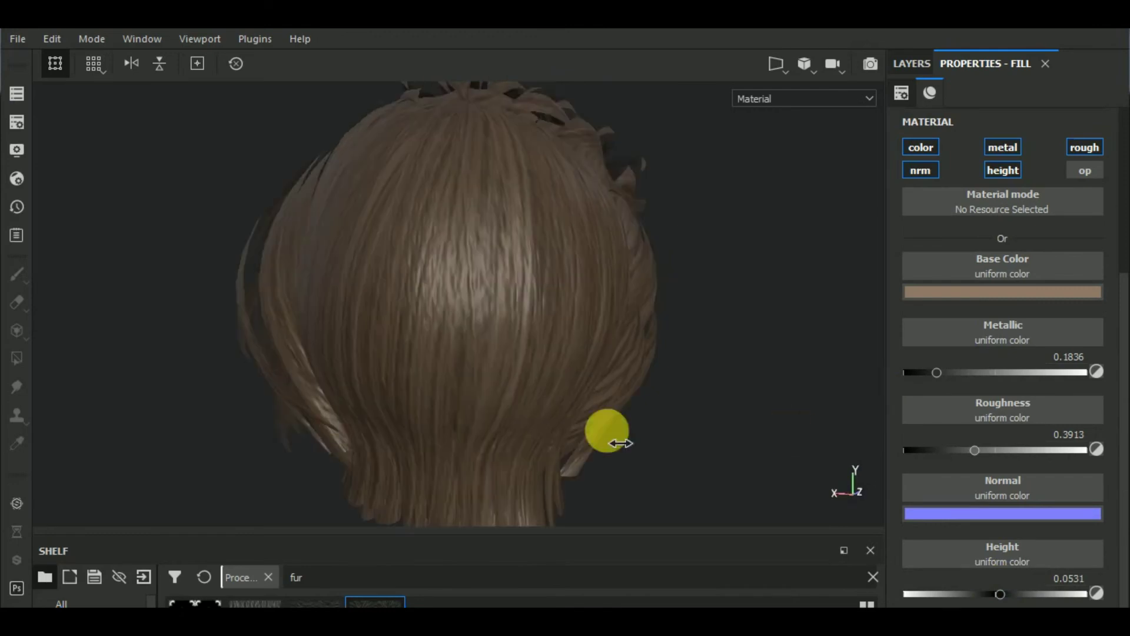
pyautogui.moveTo(606, 434)
pyautogui.keyDown('alt'); pyautogui.mouseDown()
pyautogui.moveTo(568, 434)
pyautogui.moveTo(713, 440)
pyautogui.mouseUp(); pyautogui.keyUp('alt')
pyautogui.moveTo(713, 440)
pyautogui.keyDown('shift'); pyautogui.mouseDown(button='right')
pyautogui.moveTo(616, 434)
pyautogui.moveTo(620, 446)
pyautogui.mouseUp(button='right'); pyautogui.keyUp('shift')
pyautogui.moveTo(652, 424)
pyautogui.keyDown('alt'); pyautogui.mouseDown()
pyautogui.moveTo(600, 447)
pyautogui.moveTo(625, 449)
pyautogui.moveTo(612, 435)
pyautogui.mouseUp(); pyautogui.keyUp('alt')
pyautogui.scroll(-3, 612, 436)
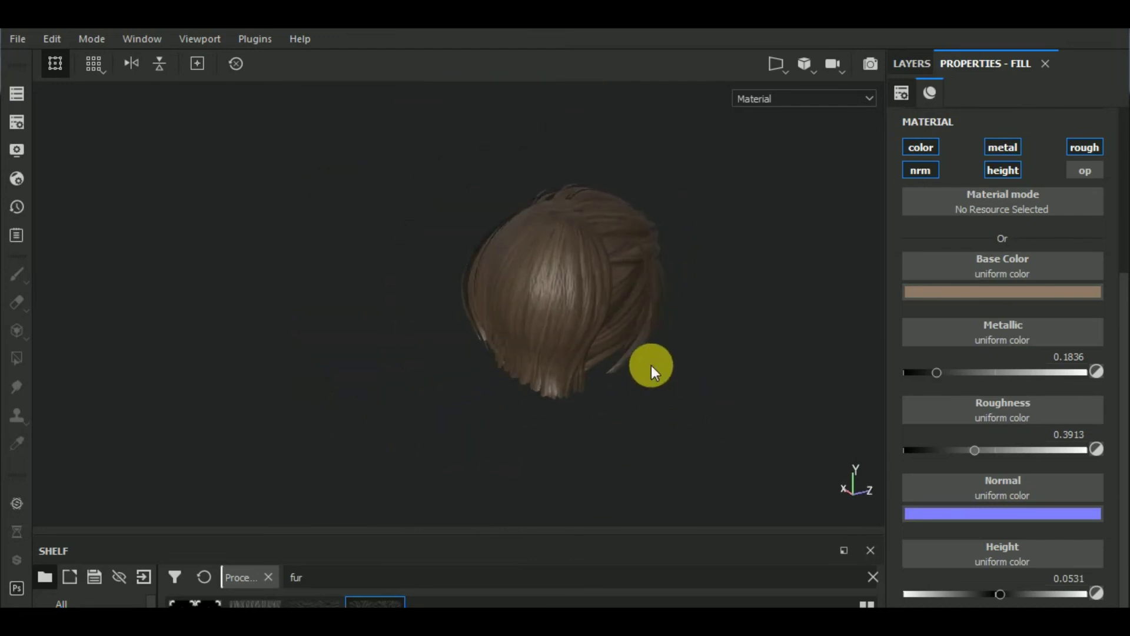
pyautogui.scroll(3, 649, 371)
pyautogui.keyDown('alt'); pyautogui.moveTo(716, 387); pyautogui.dragTo(745, 372); pyautogui.keyUp('alt')
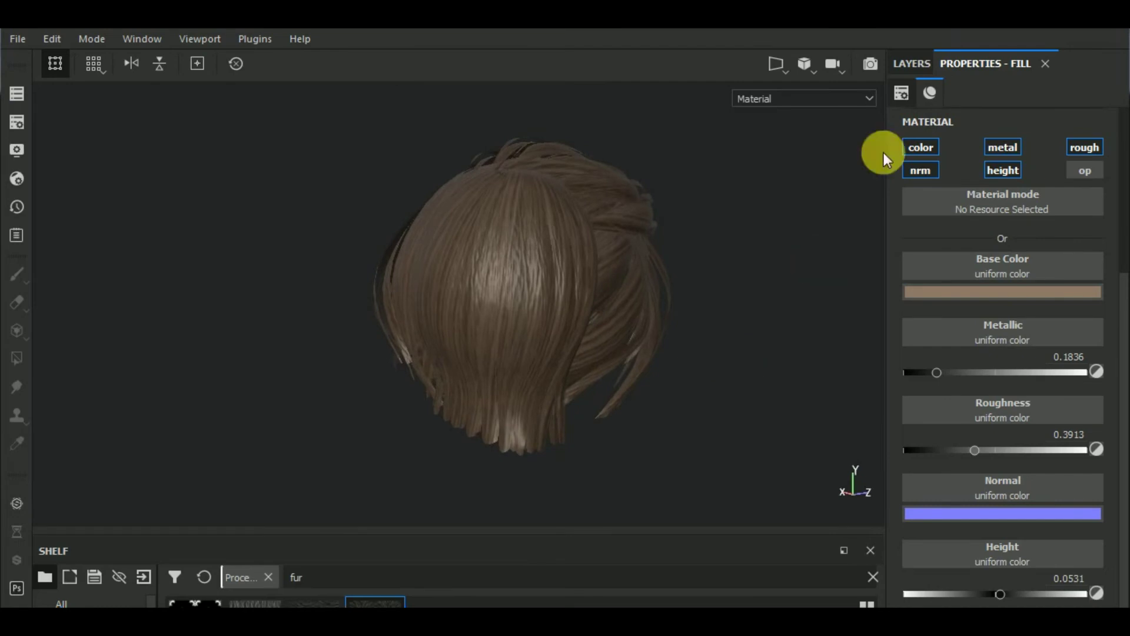
pyautogui.click(921, 63)
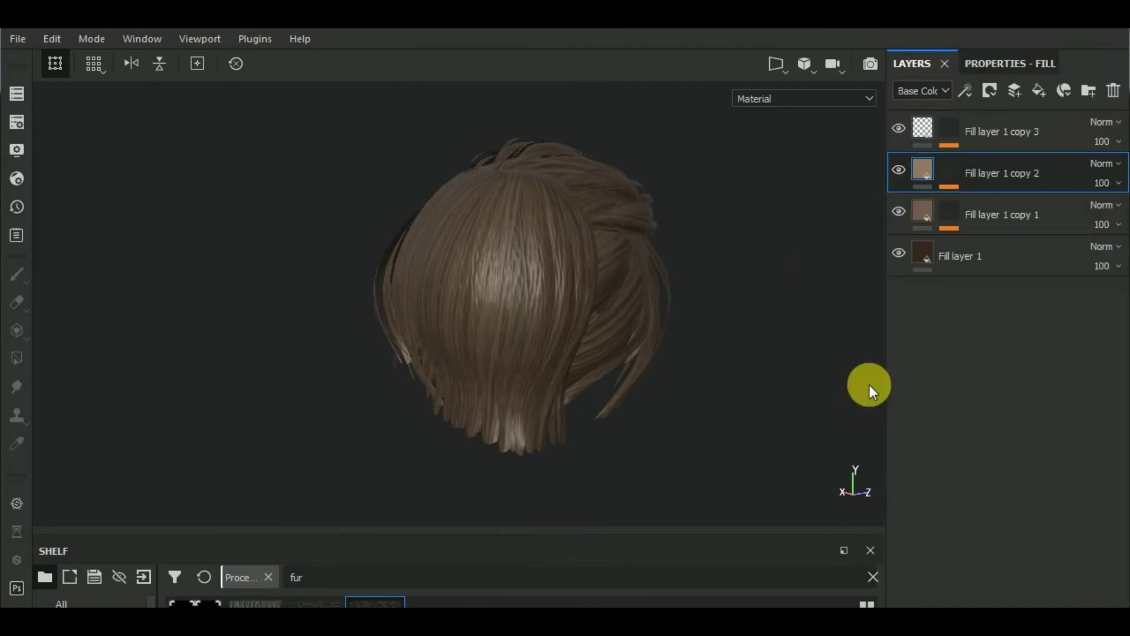
# Replace Fill layer 1 copy 1's Fur 3 mask pattern with Fur 1 from the Shelf
pyautogui.click(936, 213)
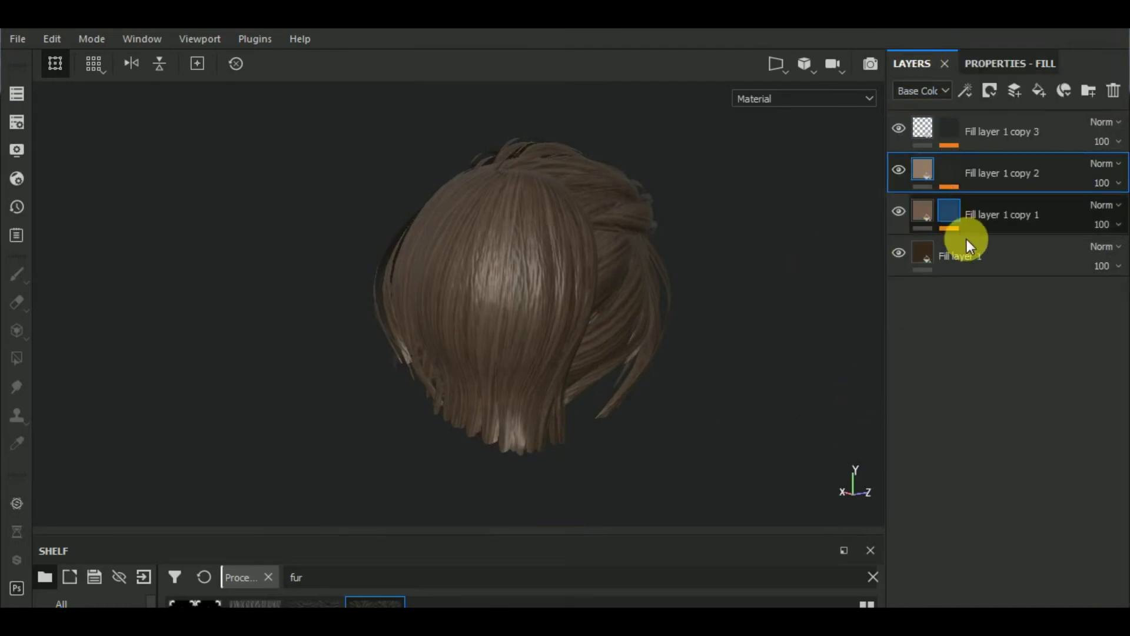
pyautogui.click(986, 240)
pyautogui.click(1001, 66)
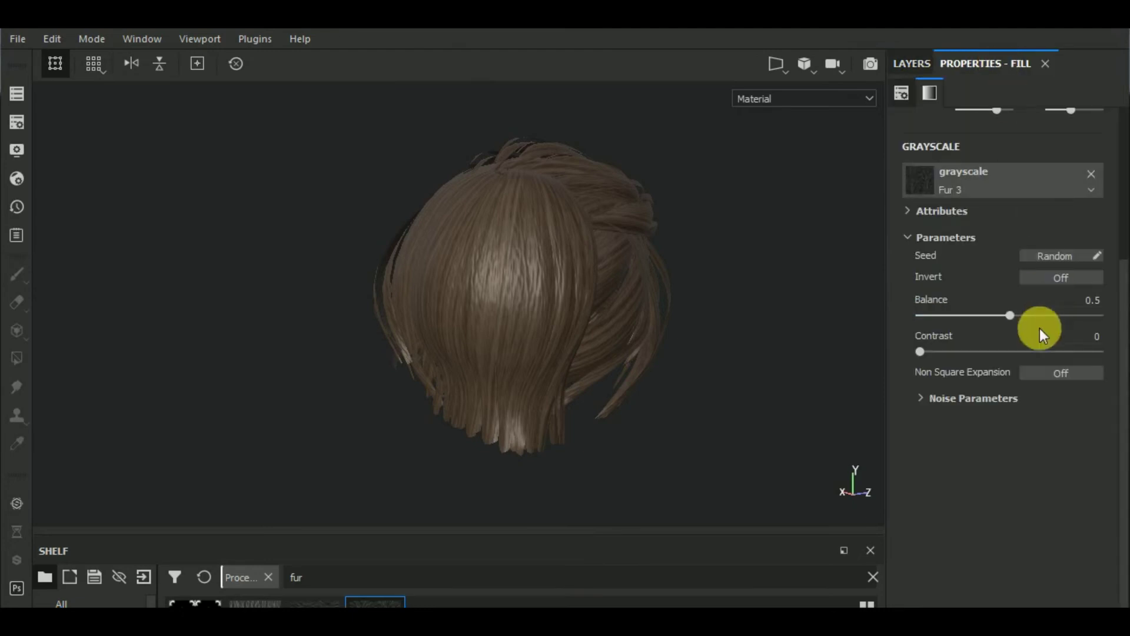
pyautogui.moveTo(255, 604)
pyautogui.mouseDown()
pyautogui.moveTo(1060, 268)
pyautogui.moveTo(1036, 187)
pyautogui.mouseUp()
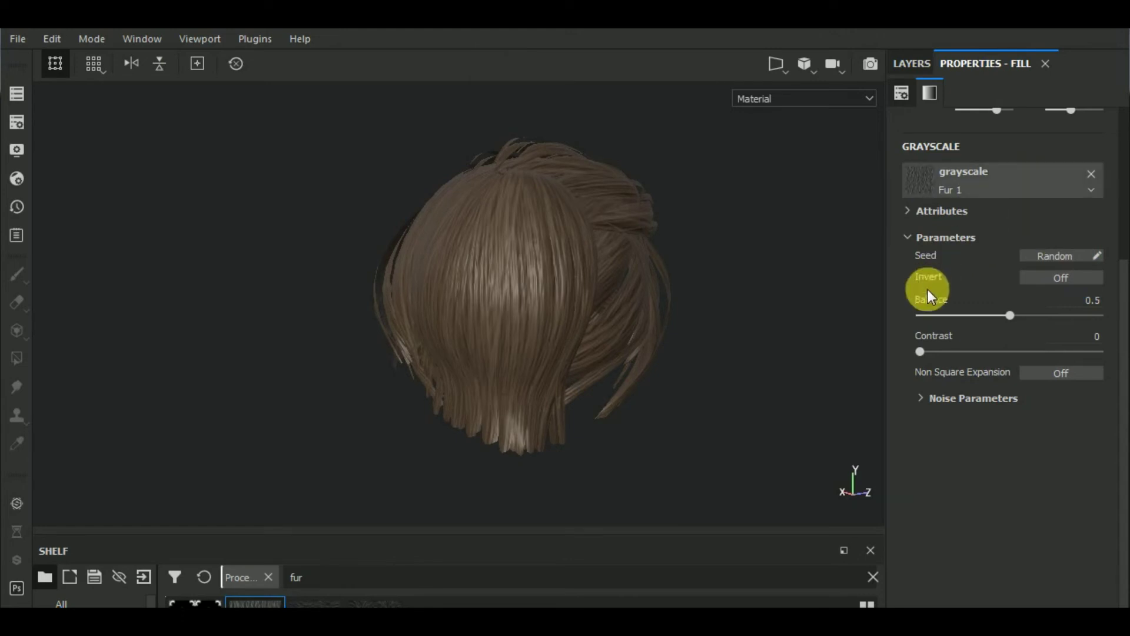
# Set the fur mask's Balance to 0.67 and Contrast to 0.2
pyautogui.click(1040, 314)
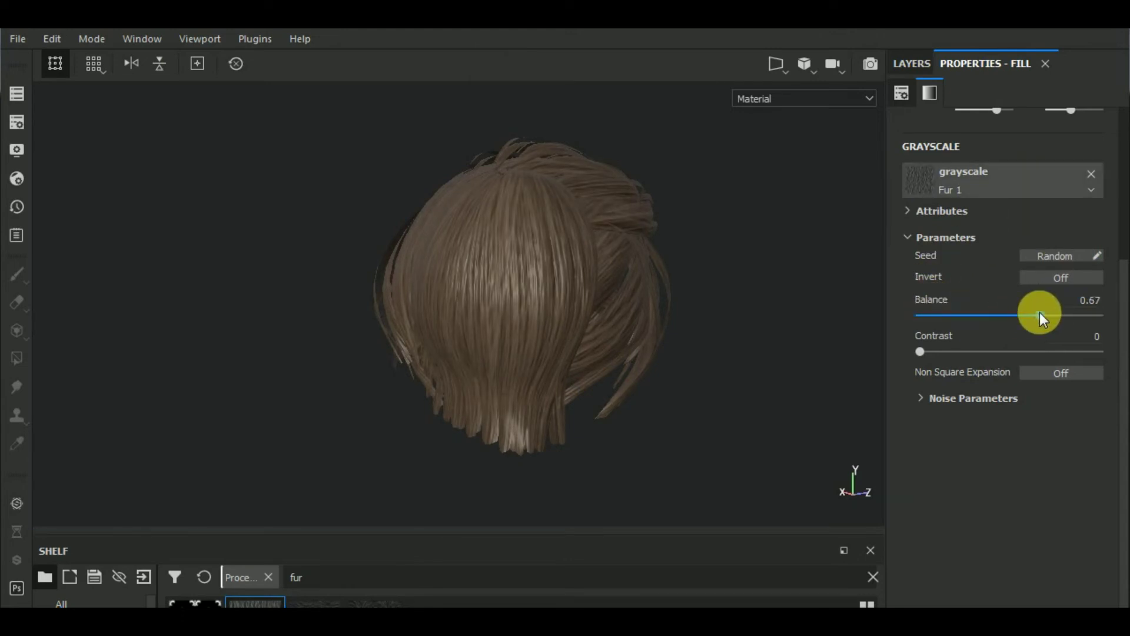
pyautogui.moveTo(710, 416)
pyautogui.keyDown('alt'); pyautogui.mouseDown()
pyautogui.moveTo(731, 422)
pyautogui.moveTo(797, 391)
pyautogui.mouseUp(); pyautogui.keyUp('alt')
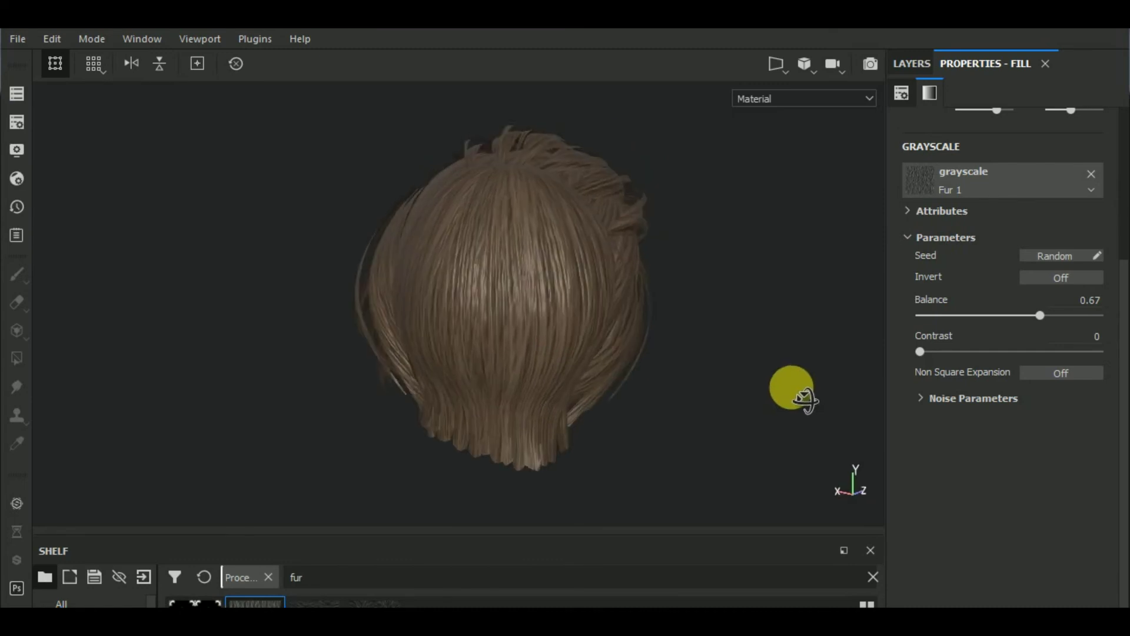
pyautogui.scroll(3, 693, 361)
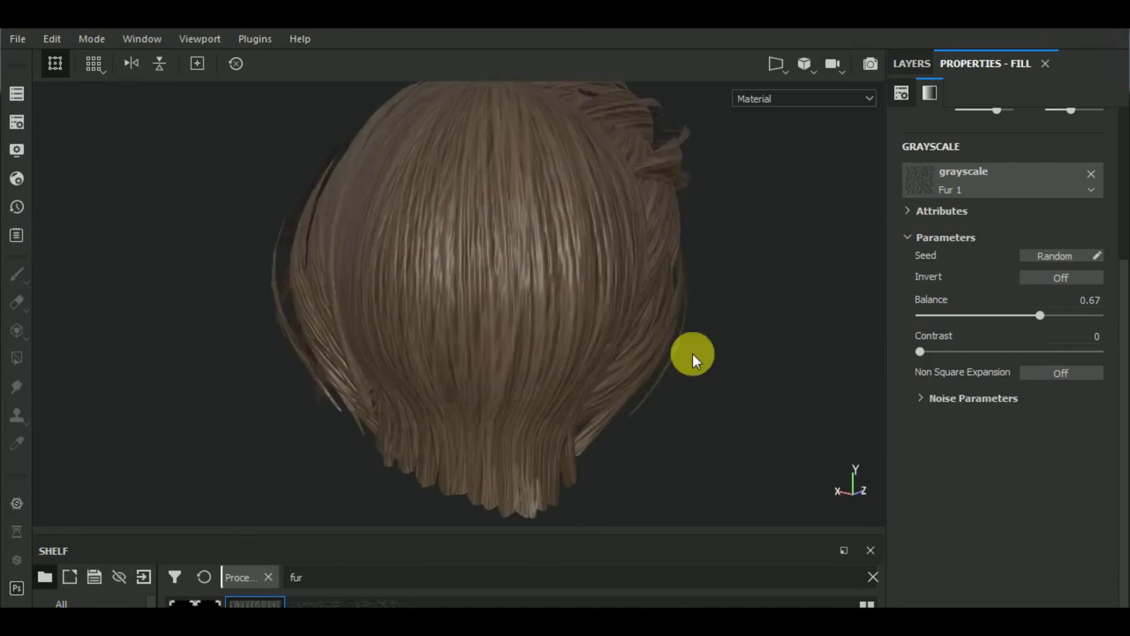
pyautogui.click(957, 351)
# Lower the fur-masked layer's height to 0.0338 and check it from a side view
pyautogui.click(911, 64)
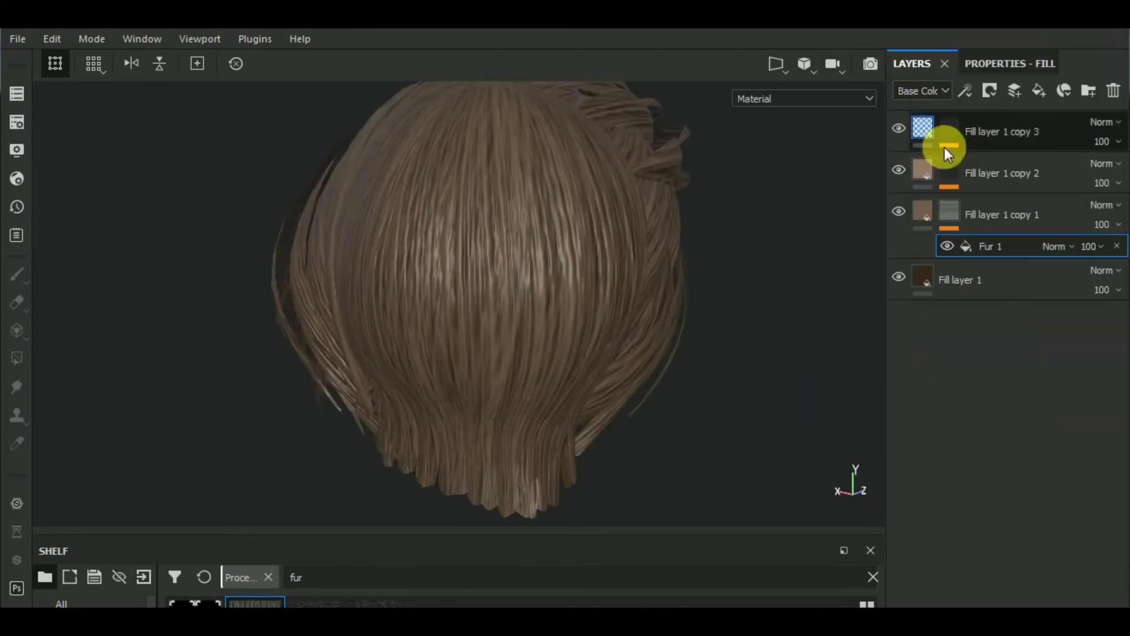
pyautogui.click(995, 64)
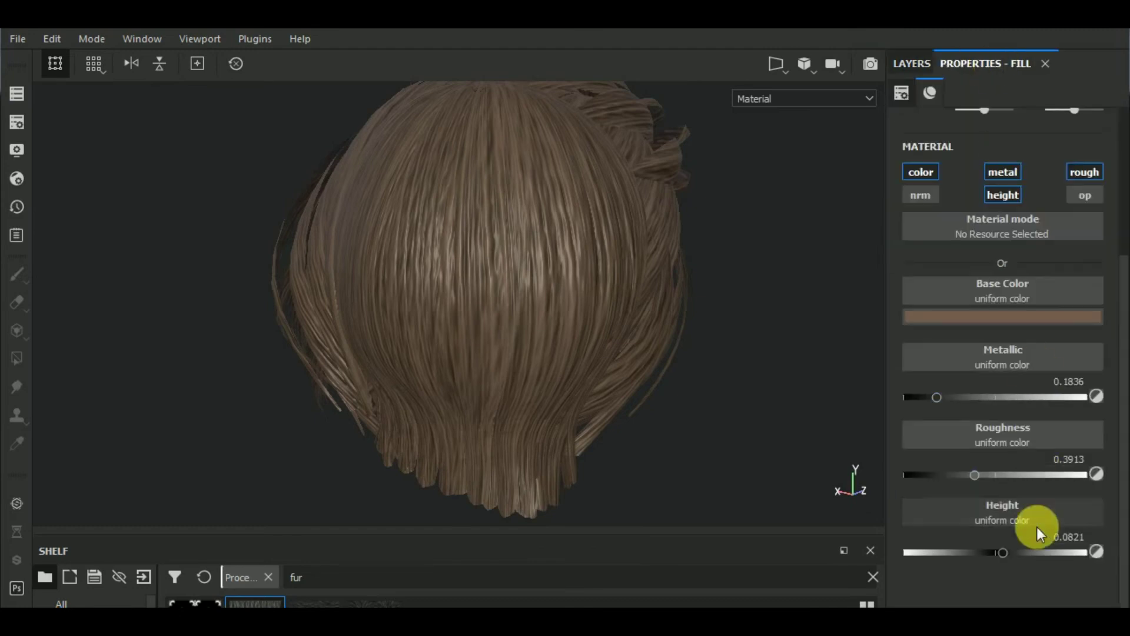
pyautogui.click(1004, 554)
pyautogui.moveTo(1004, 554); pyautogui.dragTo(999, 554)
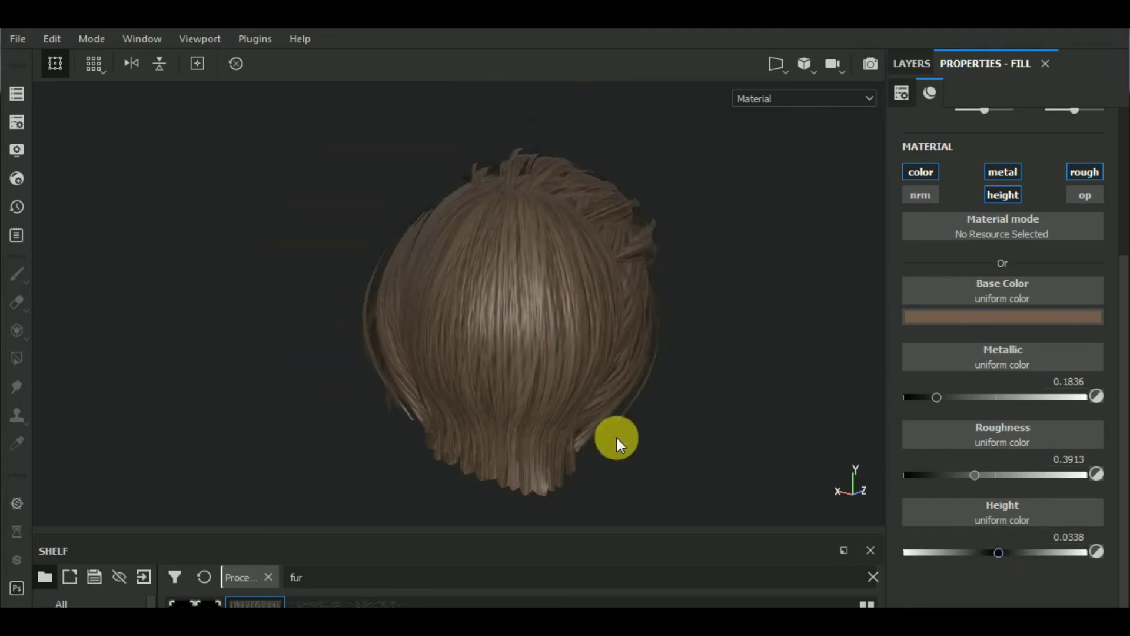
pyautogui.moveTo(538, 412)
pyautogui.keyDown('alt'); pyautogui.mouseDown()
pyautogui.moveTo(530, 421)
pyautogui.moveTo(560, 468)
pyautogui.moveTo(674, 454)
pyautogui.mouseUp(); pyautogui.keyUp('alt')
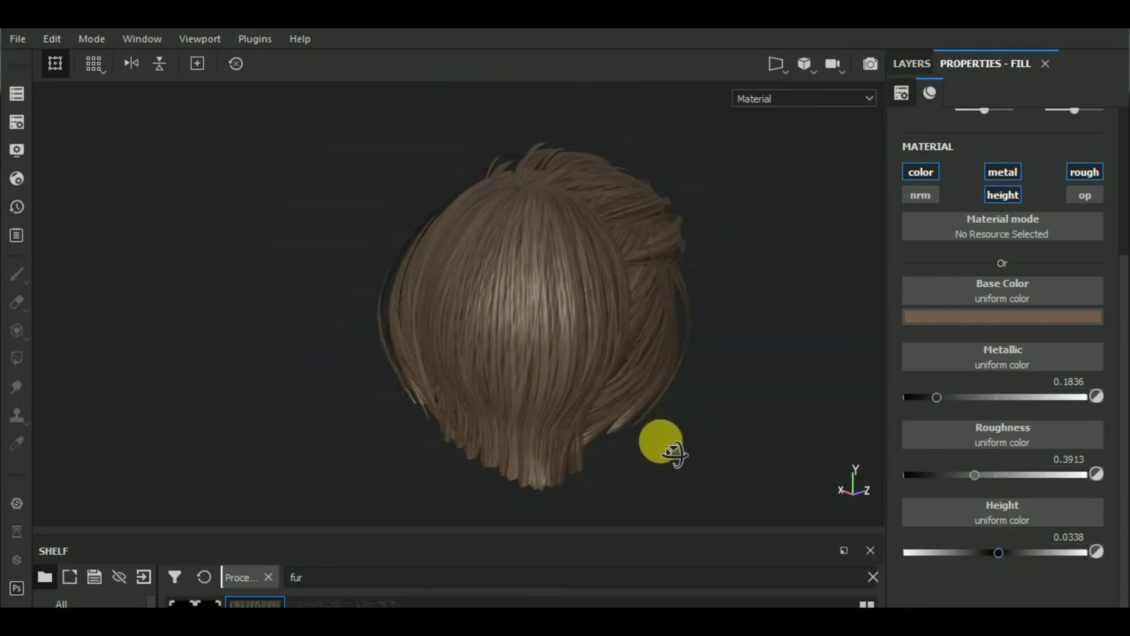
pyautogui.click(905, 67)
pyautogui.click(1009, 177)
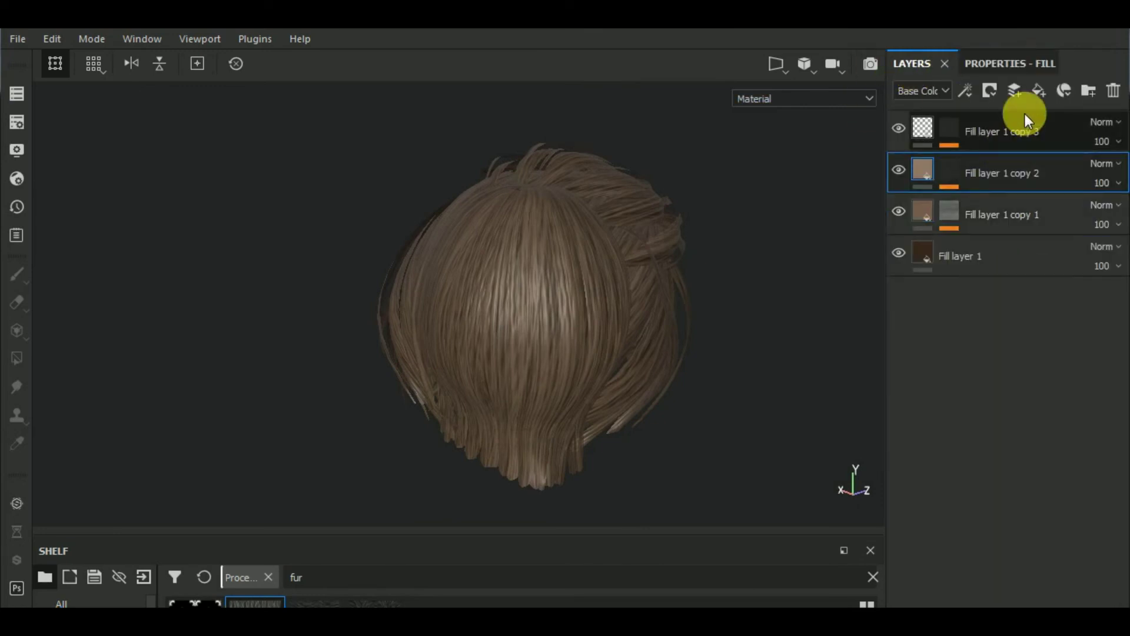
# Reduce Fill layer 1 copy 1's Fur 1 mask UV scale to 14.29
pyautogui.click(946, 218)
pyautogui.click(976, 245)
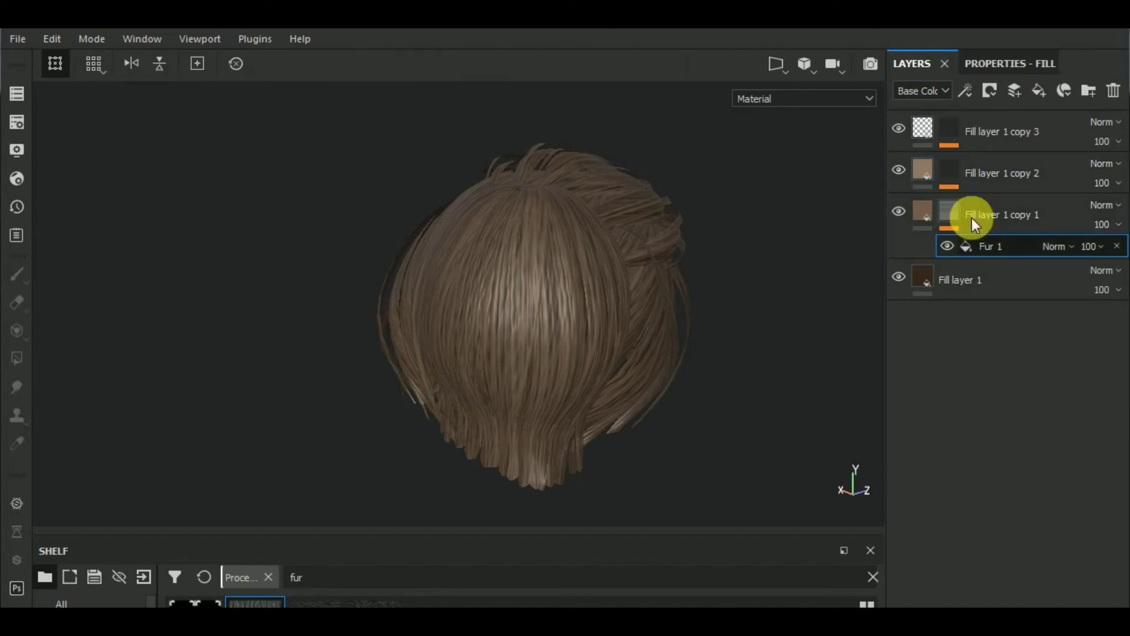
pyautogui.click(998, 64)
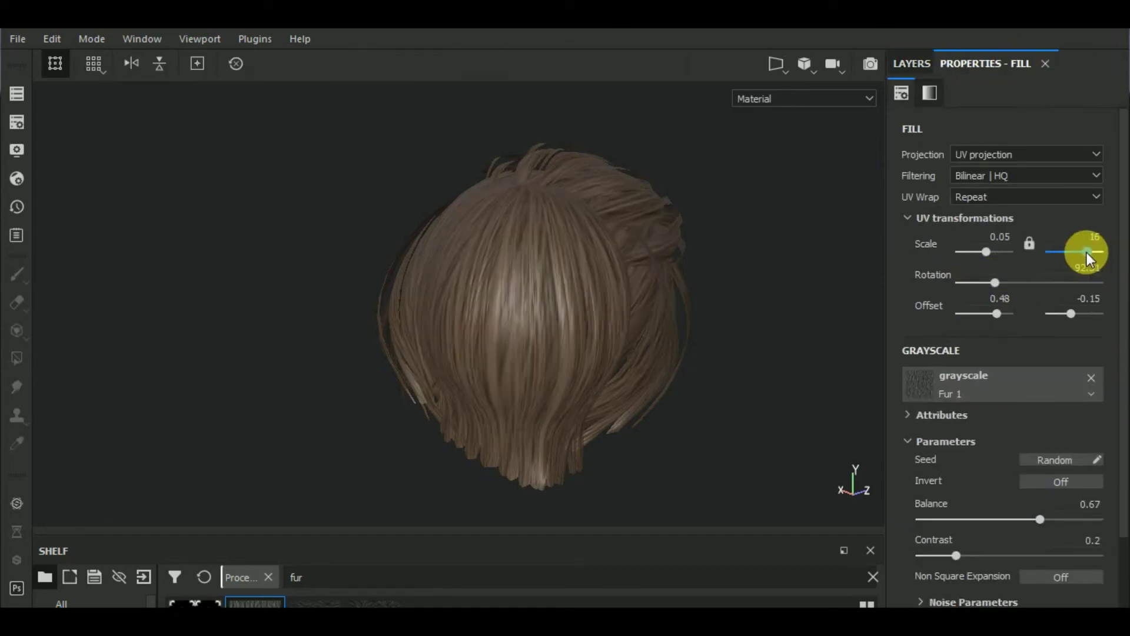
pyautogui.moveTo(1087, 253); pyautogui.dragTo(1085, 252)
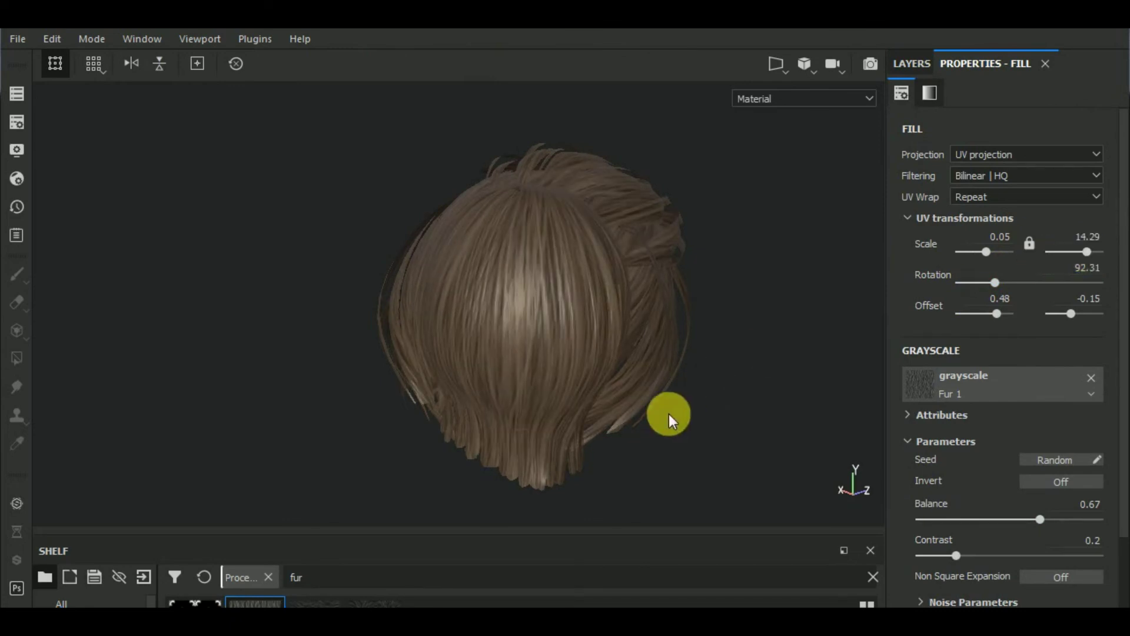
pyautogui.moveTo(669, 419)
pyautogui.keyDown('alt'); pyautogui.mouseDown()
pyautogui.moveTo(518, 416)
pyautogui.moveTo(648, 392)
pyautogui.moveTo(621, 360)
pyautogui.moveTo(672, 418)
pyautogui.moveTo(661, 403)
pyautogui.moveTo(386, 395)
pyautogui.moveTo(603, 389)
pyautogui.moveTo(335, 394)
pyautogui.moveTo(505, 356)
pyautogui.moveTo(669, 366)
pyautogui.moveTo(697, 379)
pyautogui.moveTo(648, 407)
pyautogui.moveTo(366, 398)
pyautogui.moveTo(789, 444)
pyautogui.moveTo(666, 441)
pyautogui.moveTo(449, 408)
pyautogui.moveTo(557, 408)
pyautogui.moveTo(513, 397)
pyautogui.moveTo(488, 407)
pyautogui.mouseUp(); pyautogui.keyUp('alt')
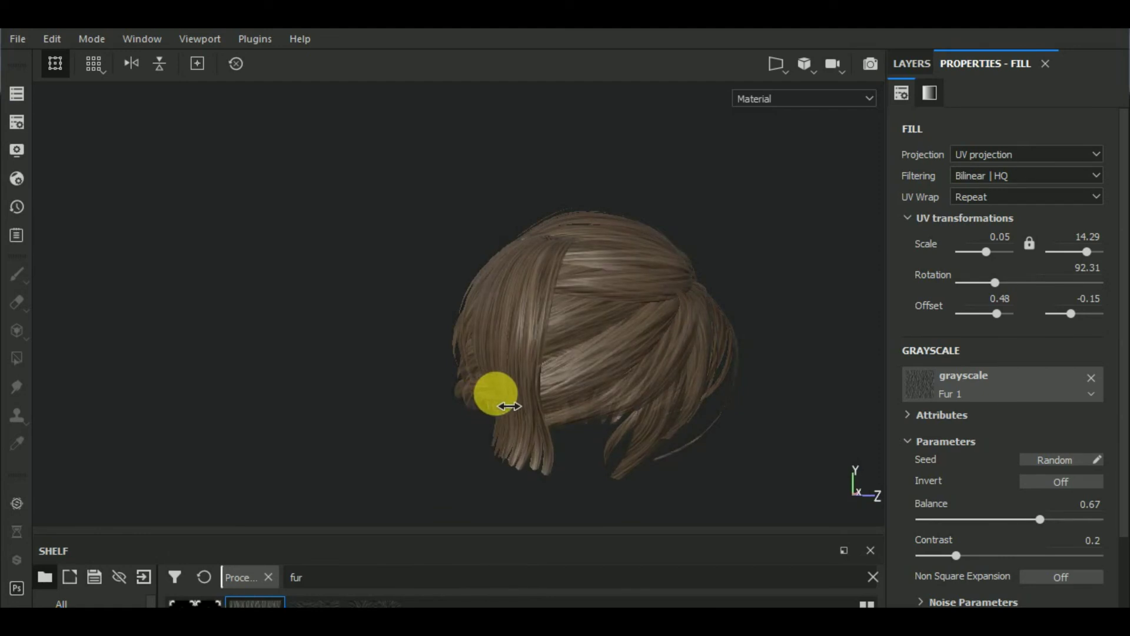
pyautogui.moveTo(502, 407)
pyautogui.keyDown('alt'); pyautogui.mouseDown()
pyautogui.moveTo(583, 426)
pyautogui.moveTo(623, 379)
pyautogui.mouseUp(); pyautogui.keyUp('alt')
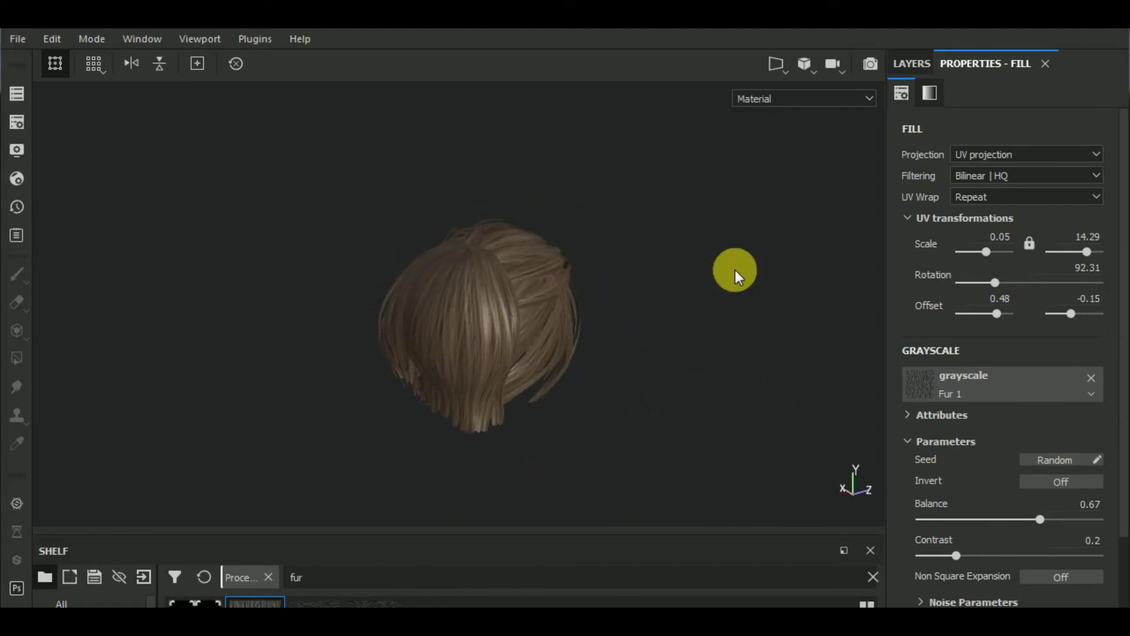
pyautogui.scroll(1, 591, 448)
pyautogui.scroll(1, 592, 448)
pyautogui.scroll(1, 591, 448)
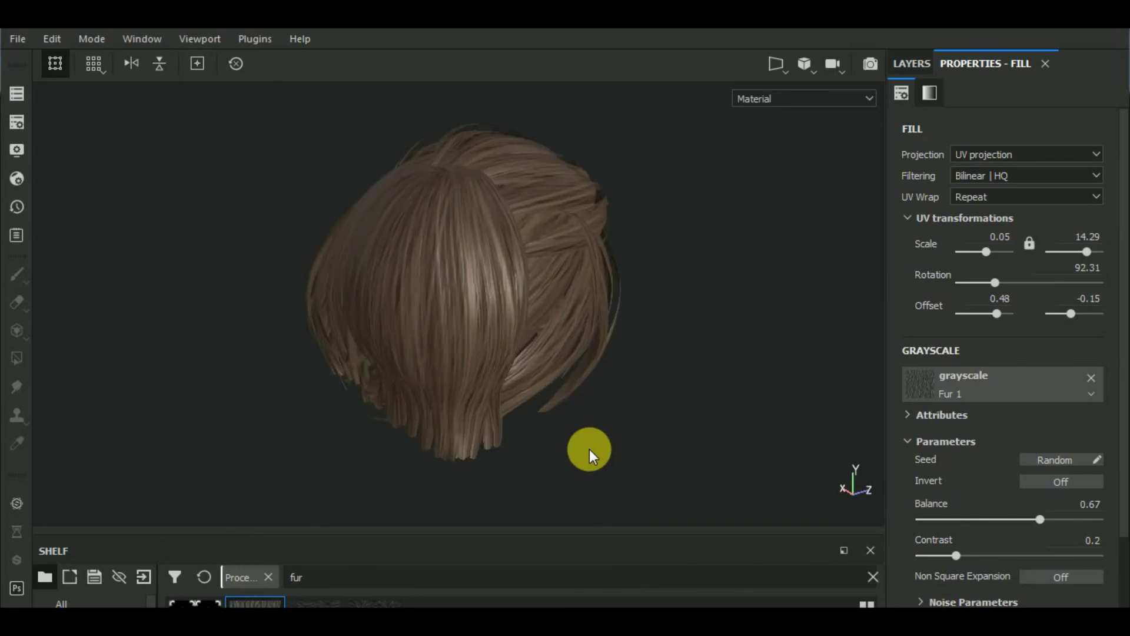
pyautogui.scroll(1, 589, 450)
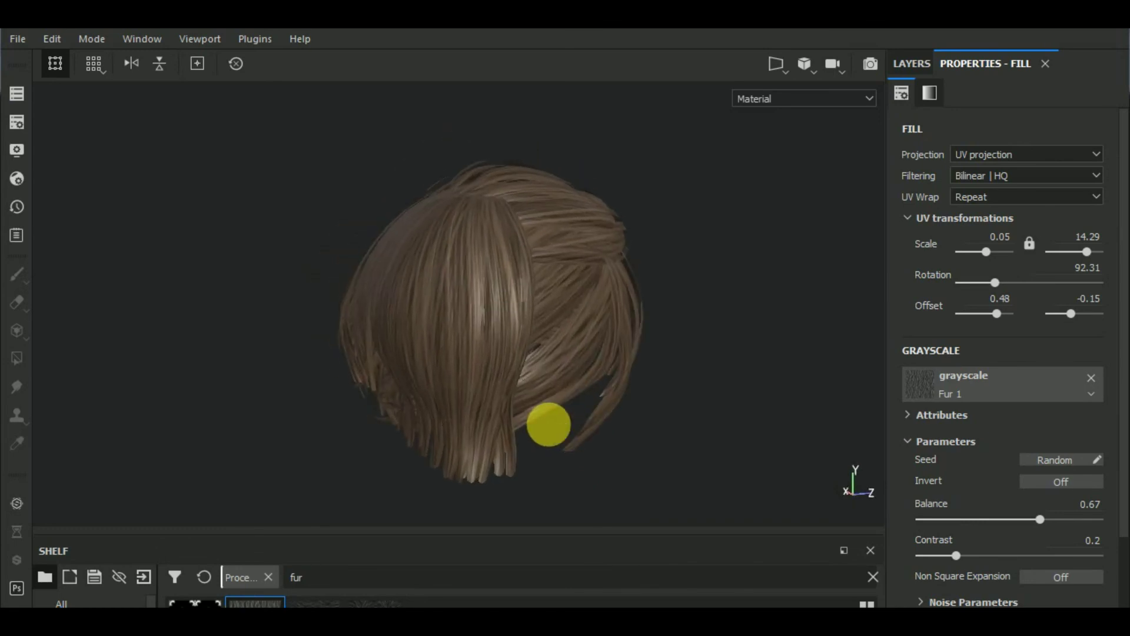